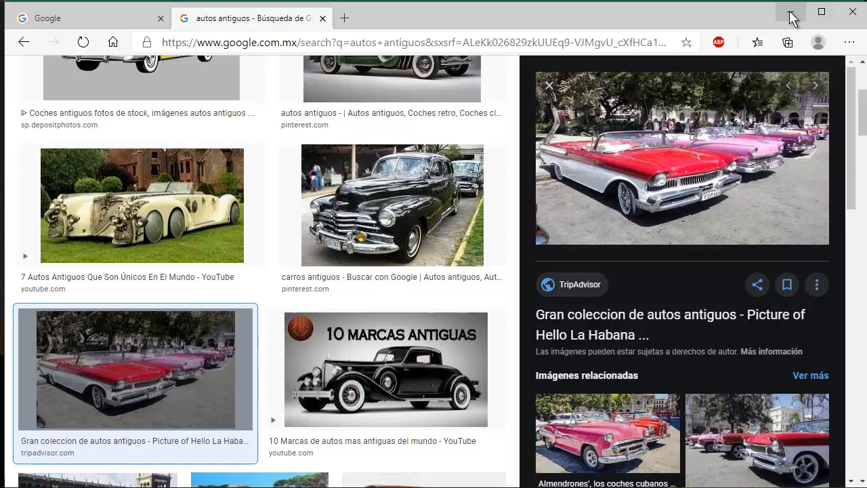
- Switch to the Cambio de Año Base y Deflactación workbook in Excel and examine the Salario Mínimo column from 1960 to 2019
click(791, 14)
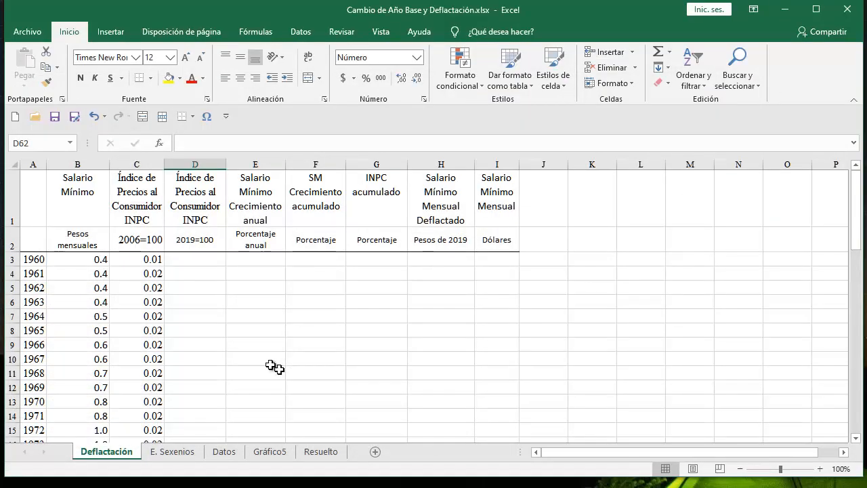
click(91, 164)
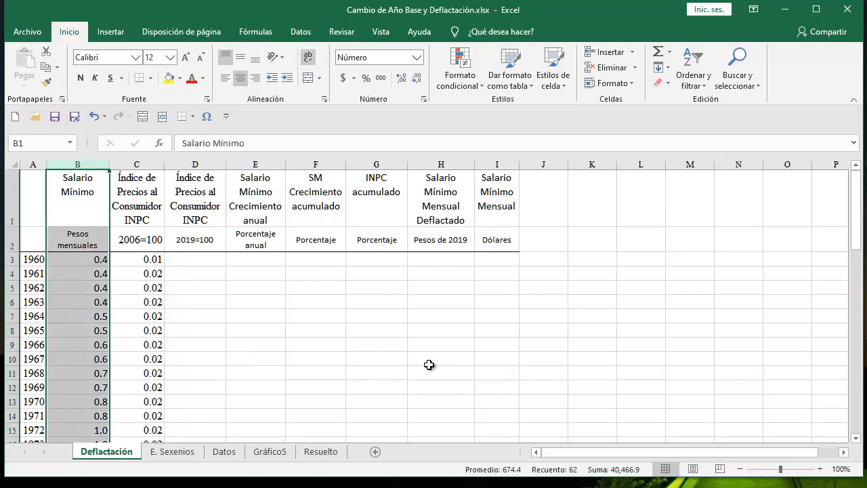
scroll(429, 365, down, 1)
scroll(429, 366, up, 1)
scroll(428, 365, down, 15)
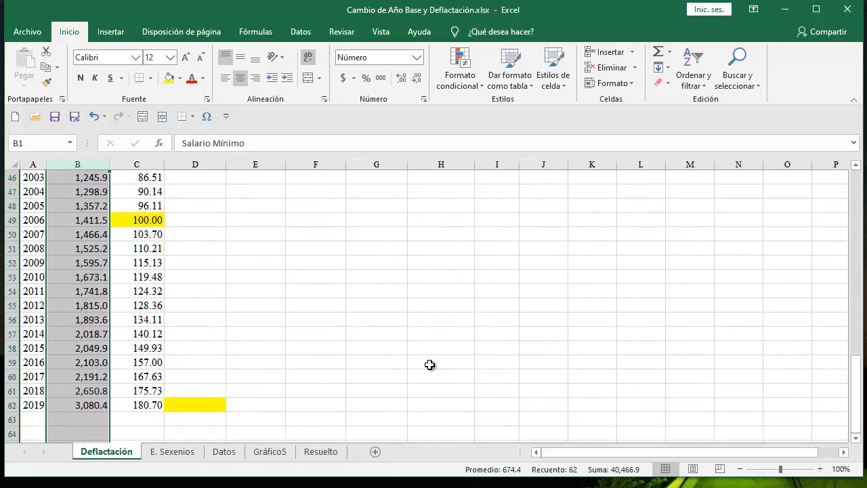
scroll(430, 364, up, 15)
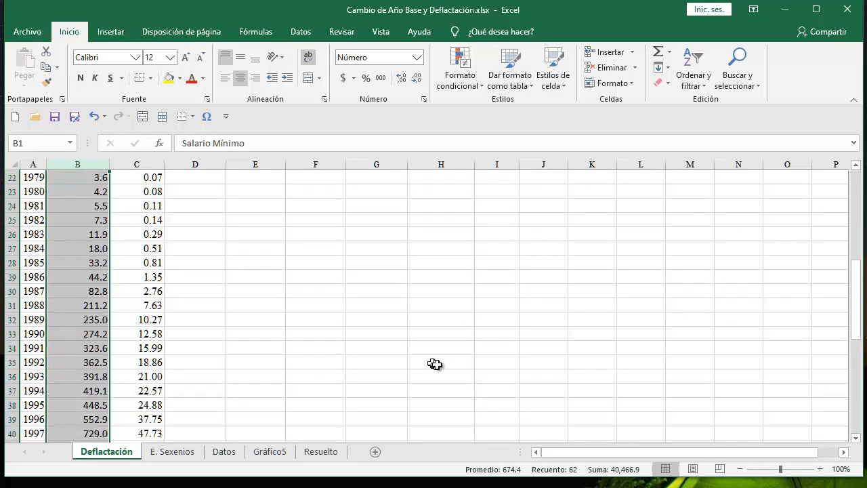
scroll(436, 364, down, 3)
scroll(437, 366, down, 15)
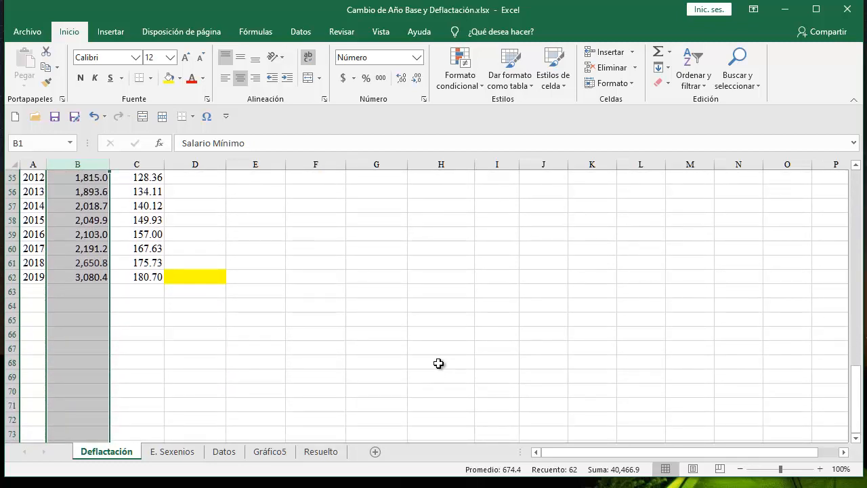
scroll(439, 363, up, 5)
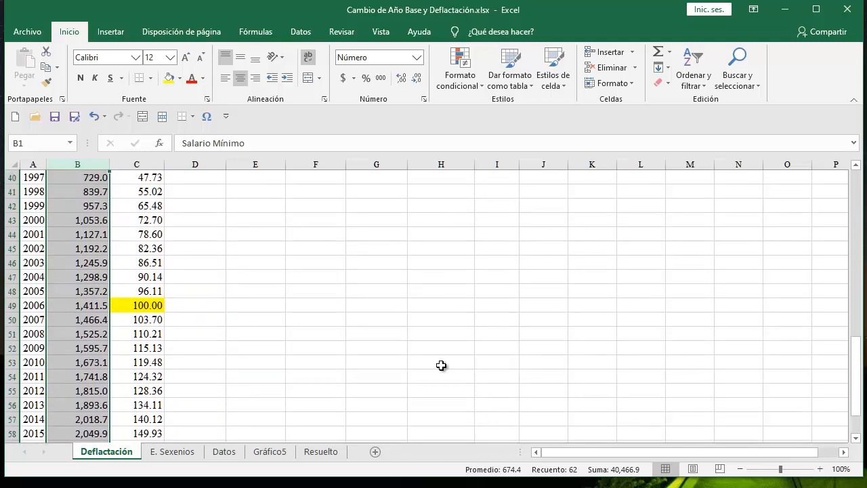
scroll(439, 364, up, 12)
scroll(441, 367, up, 1)
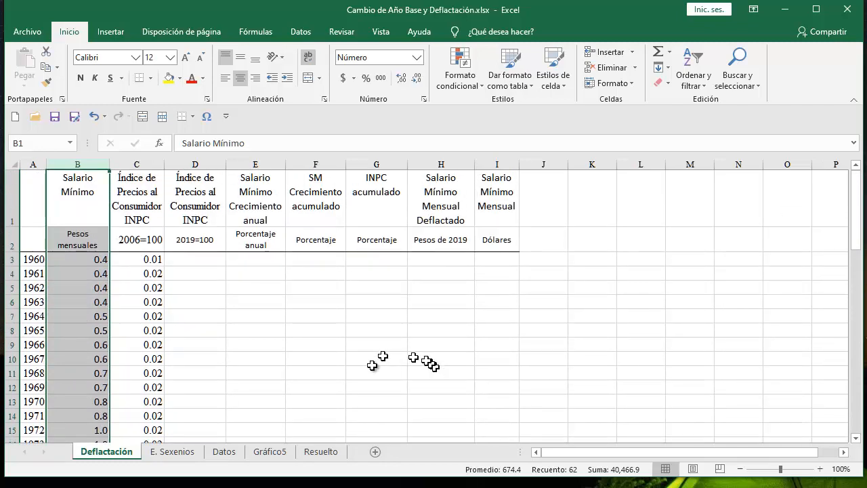
- Examine the INPC column with base 2006=100, including its highlighted base-year cell C49
click(135, 164)
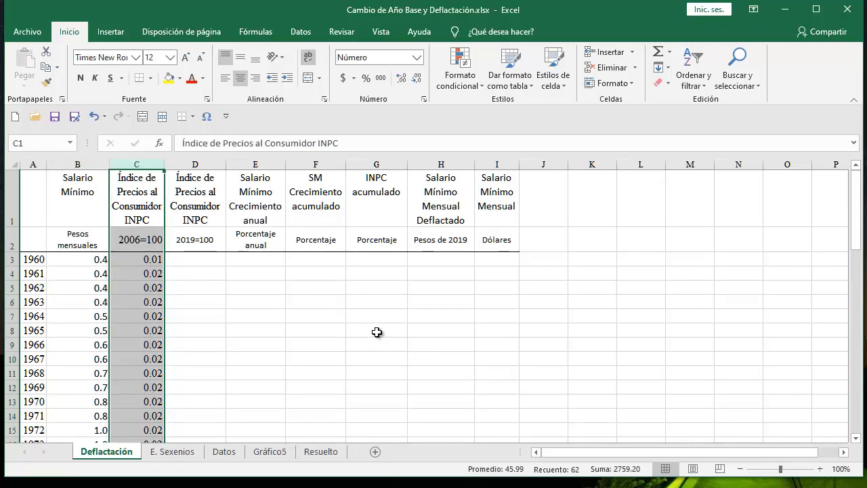
scroll(376, 334, down, 10)
scroll(375, 328, down, 3)
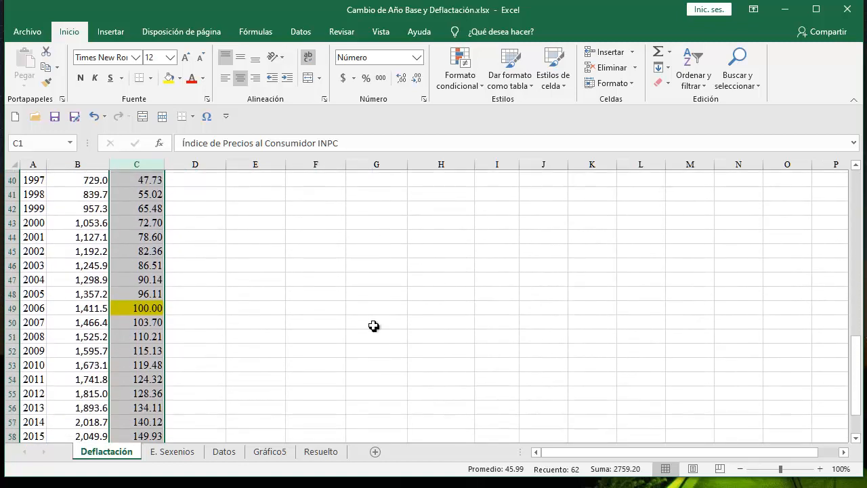
click(145, 306)
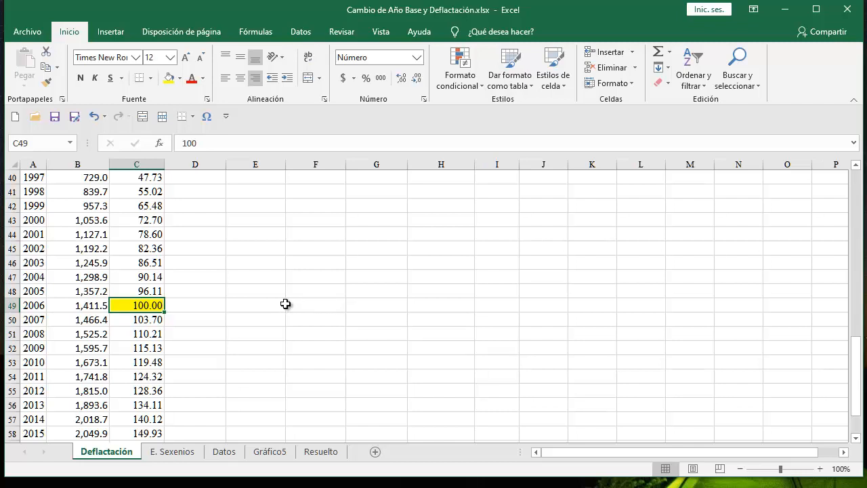
scroll(286, 303, up, 11)
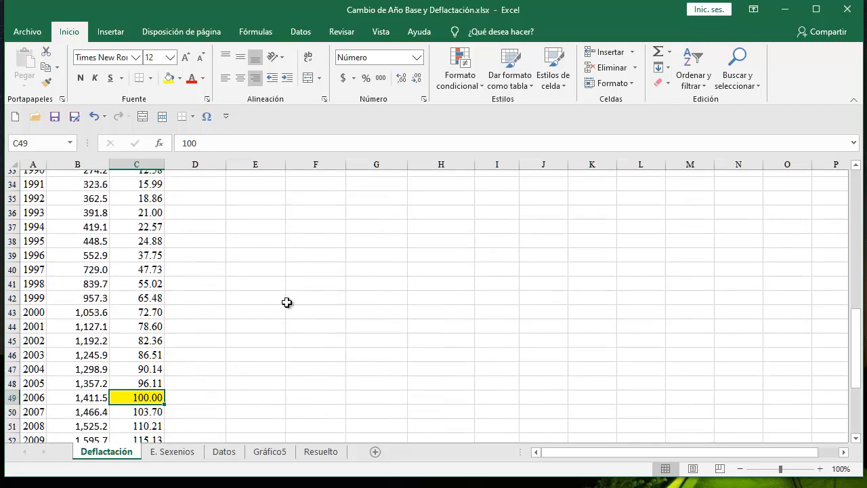
scroll(288, 303, up, 2)
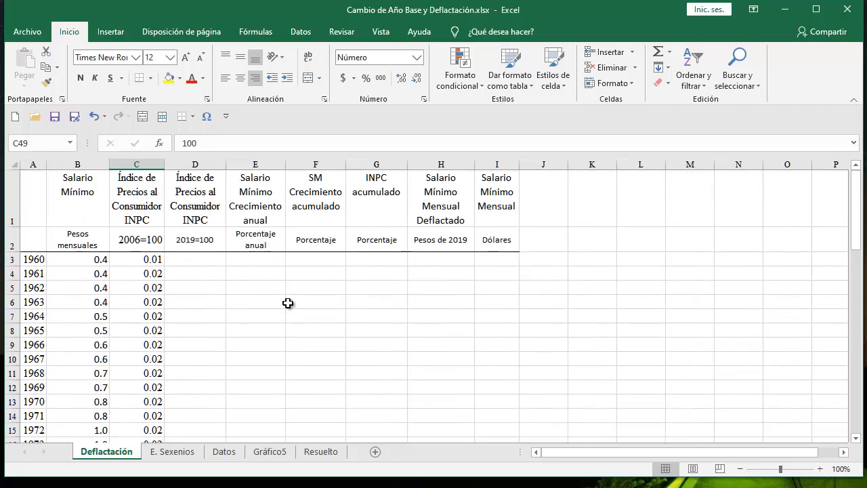
- Enter the formula =C62/$C$62*100 in D62 to rebase the 2019 price index to 2019=100
click(209, 248)
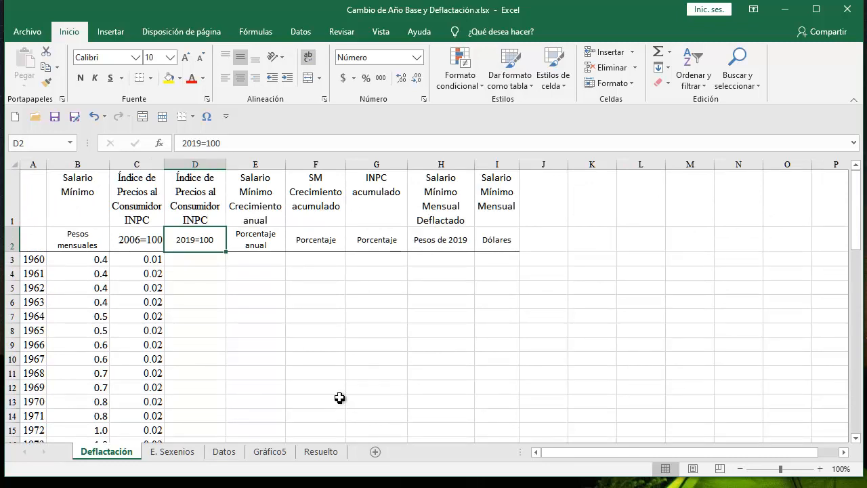
scroll(334, 387, down, 5)
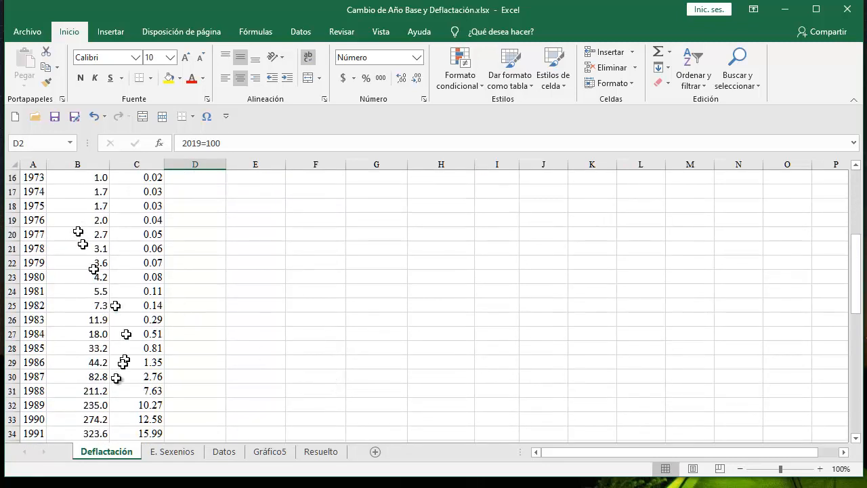
scroll(229, 312, down, 7)
scroll(231, 311, down, 5)
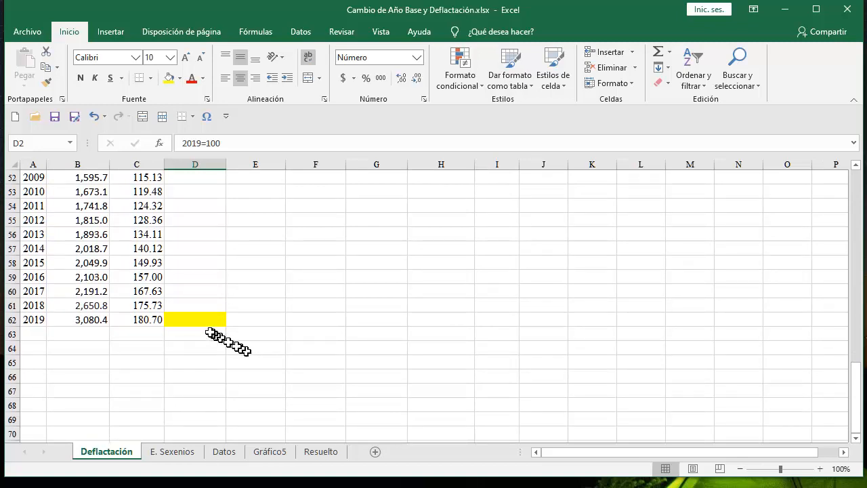
click(193, 322)
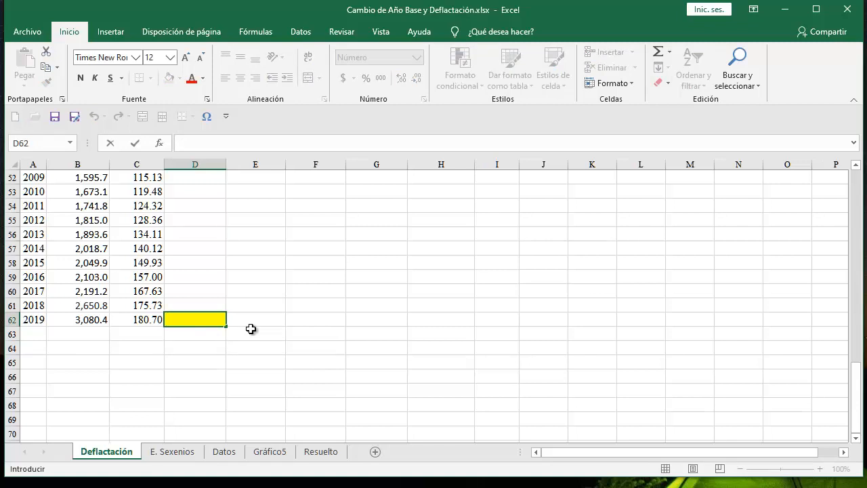
text(=)
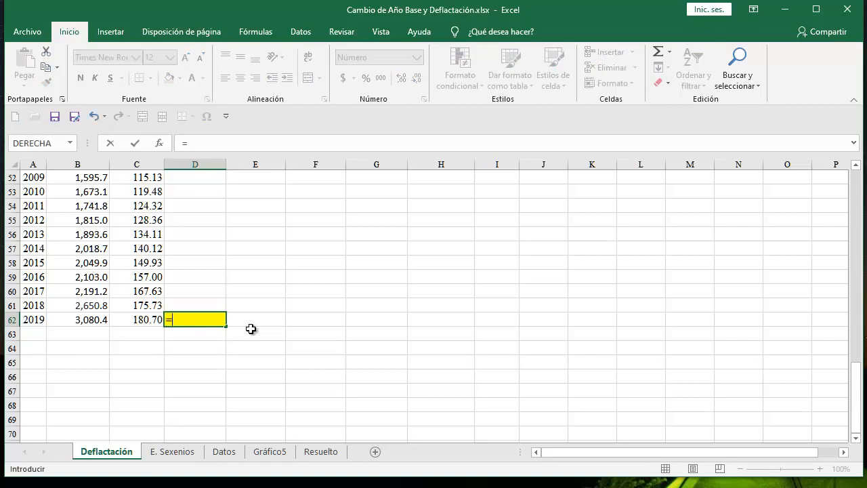
click(147, 319)
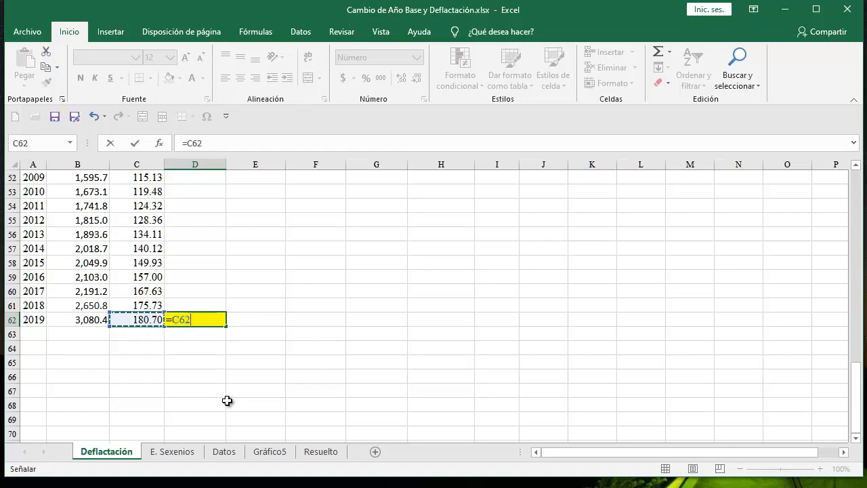
text(/)
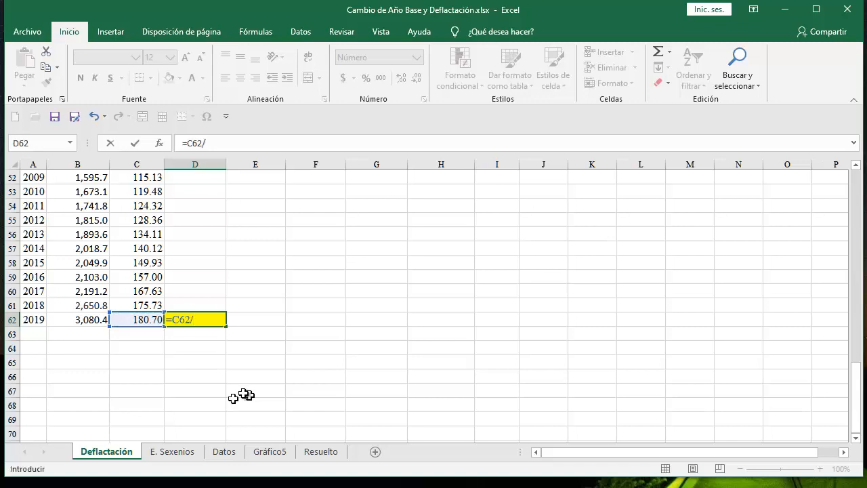
click(152, 321)
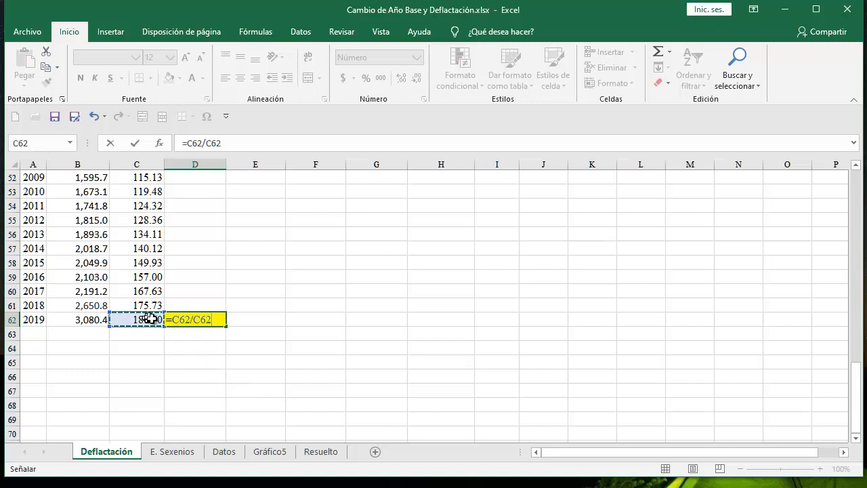
click(219, 143)
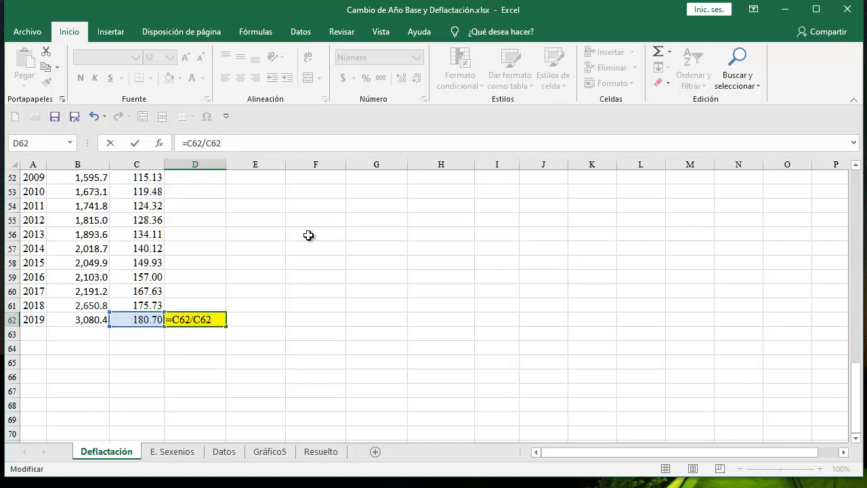
key(F4)
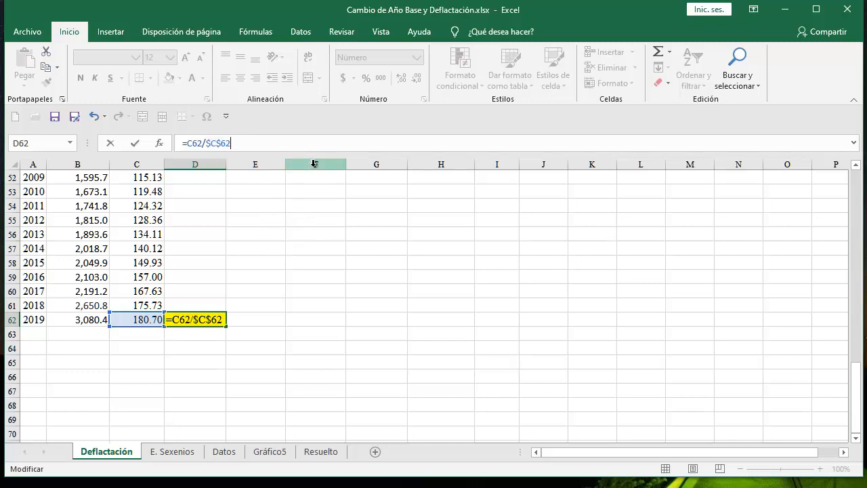
text(*100)
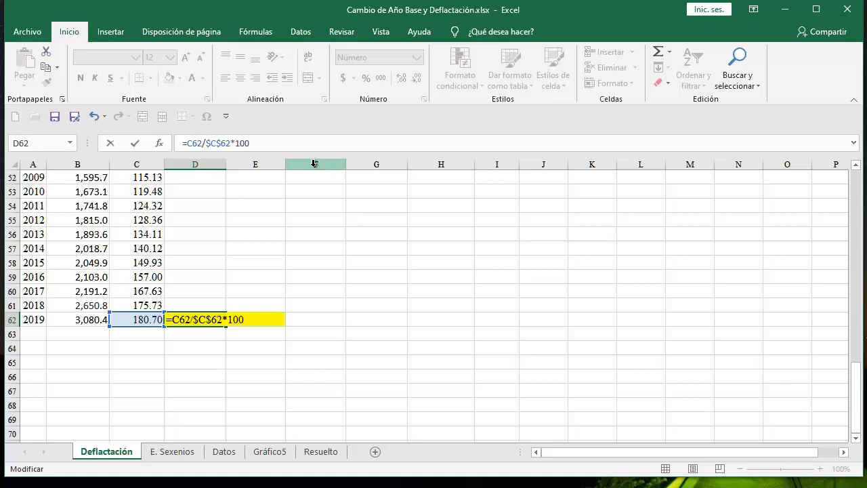
key(Return)
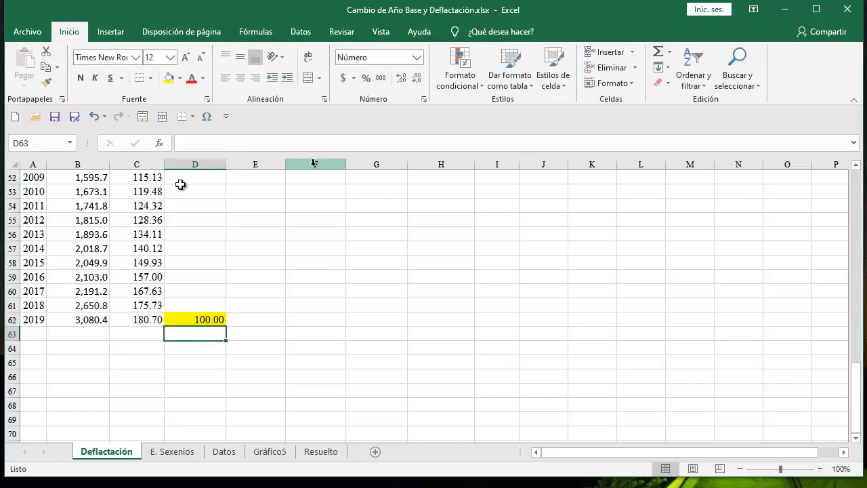
- Fill the rebased index formula from D62 up to D3 and check the copied formula in D5
click(212, 324)
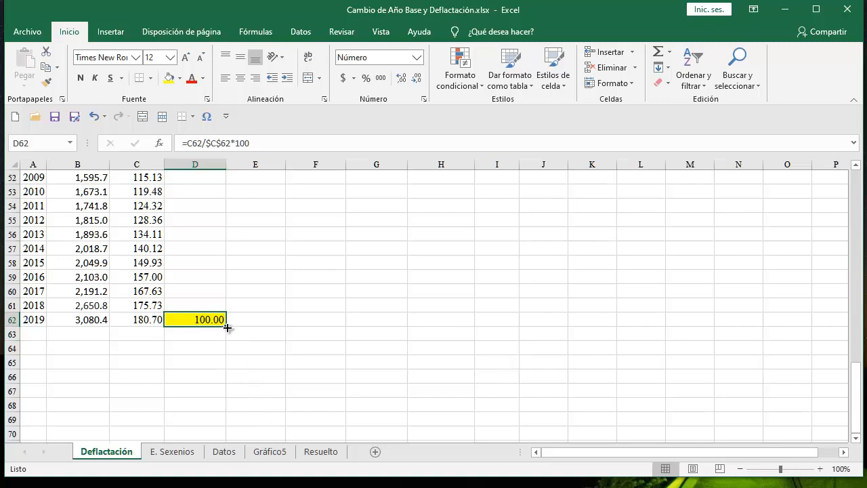
click(139, 320)
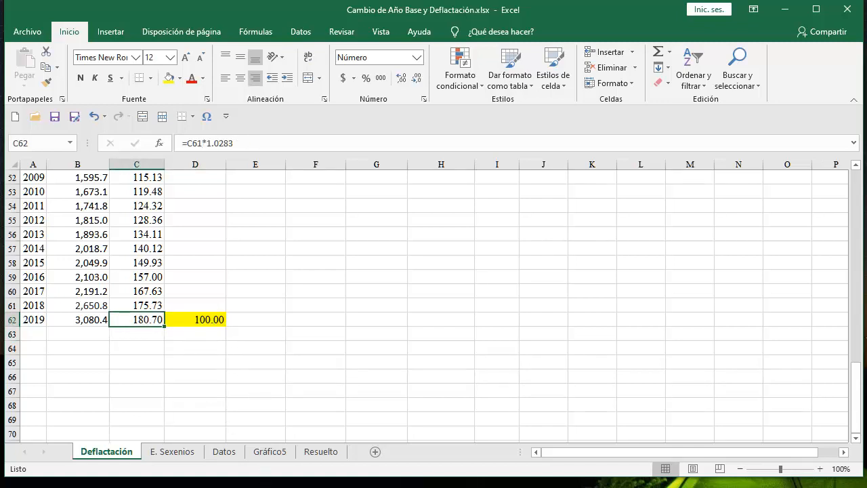
click(216, 320)
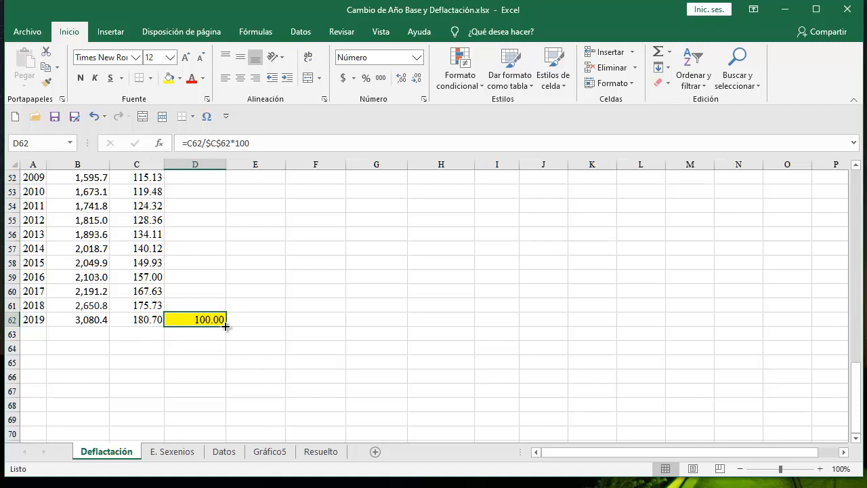
mouse_move(226, 319)
mouse_down()
mouse_move(223, 157)
mouse_move(226, 257)
mouse_up()
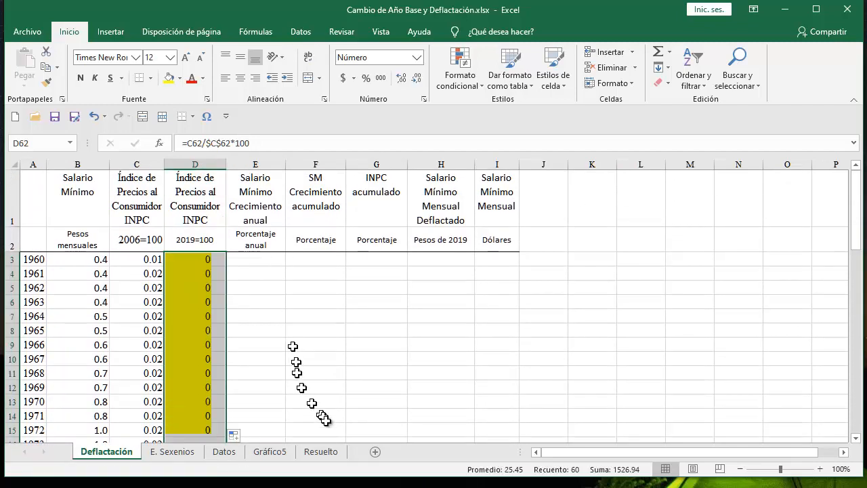
click(197, 288)
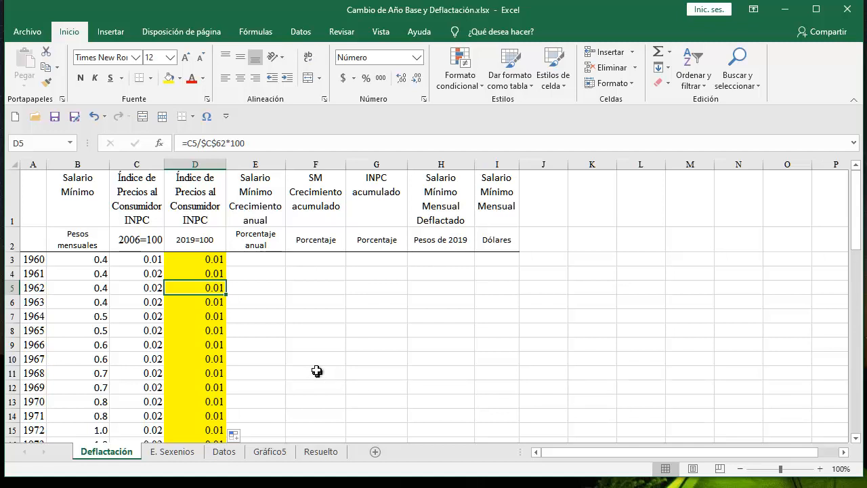
- Enter the formula =B4*100/B3-100 in E4 to calculate the minimum wage's annual percentage growth for 1961
click(259, 274)
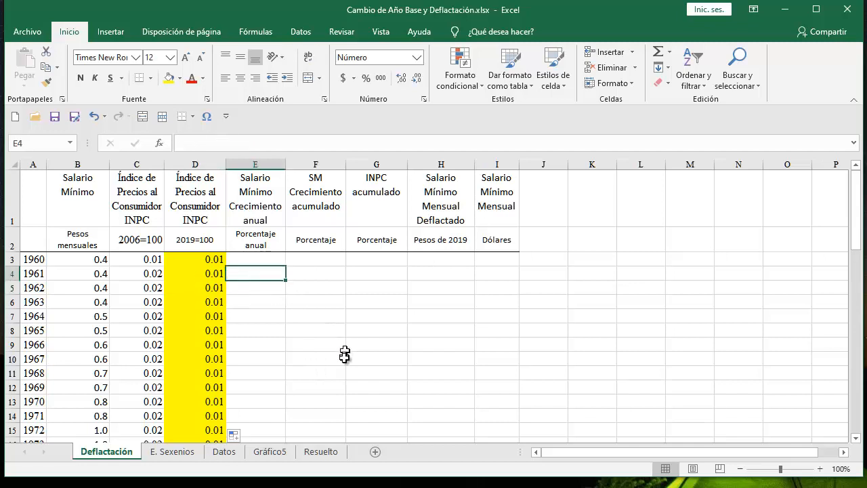
key(ctrl)
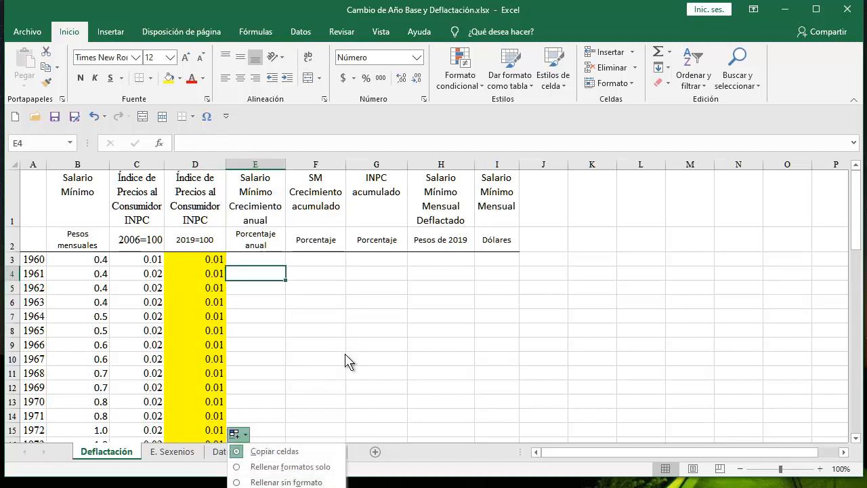
click(248, 271)
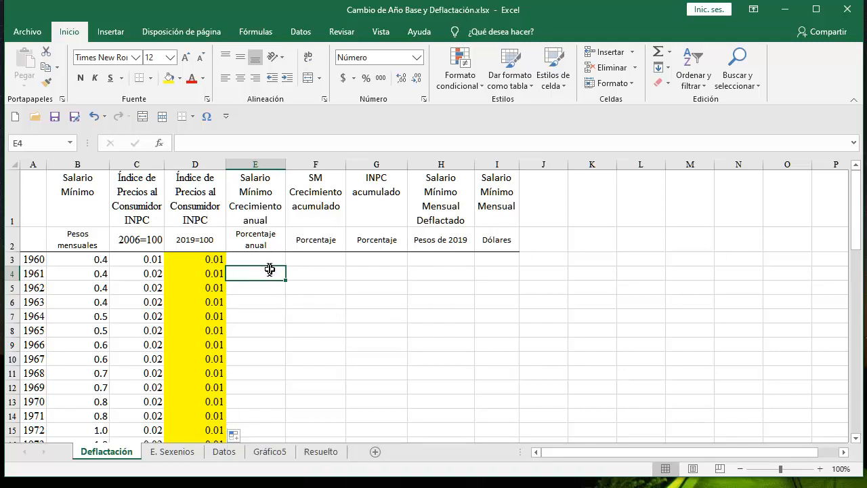
text(=)
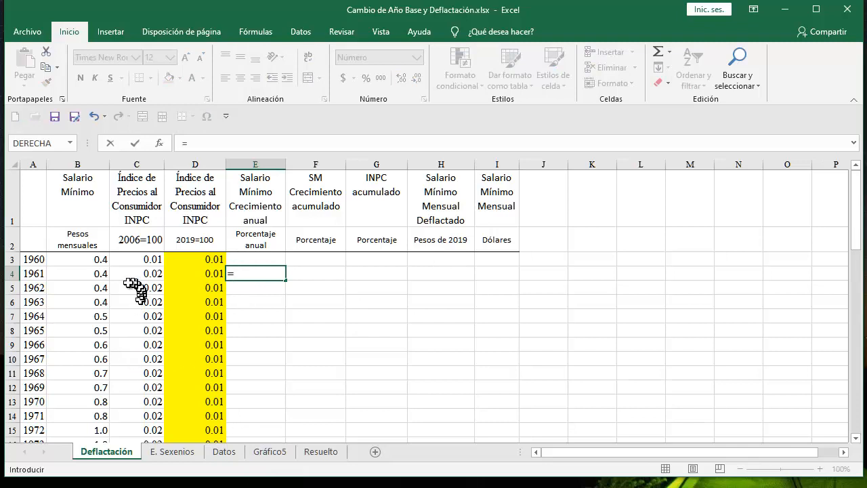
click(97, 274)
text(*100/)
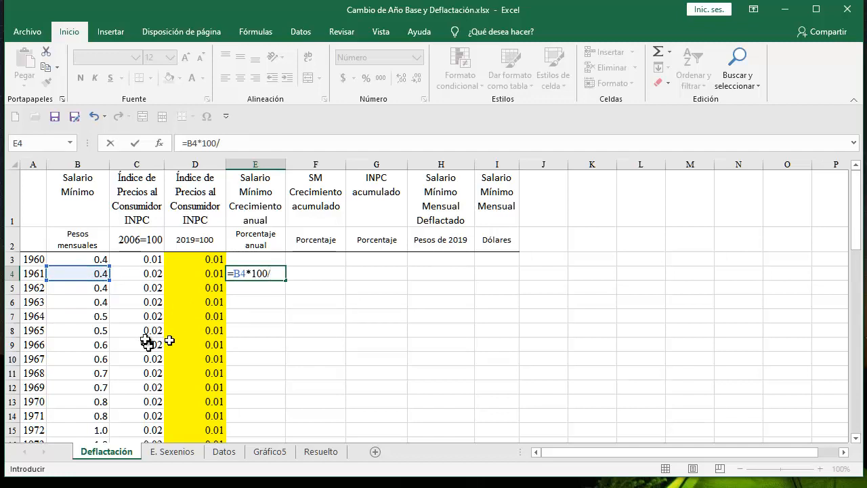
click(93, 261)
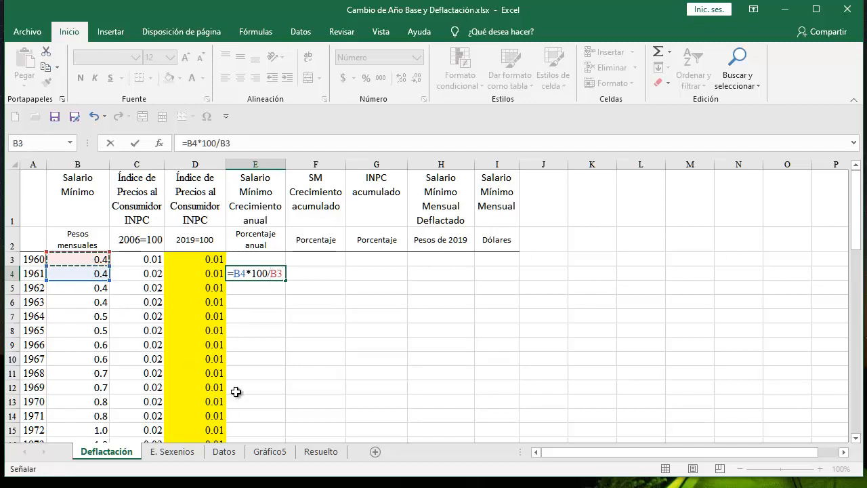
text(-100)
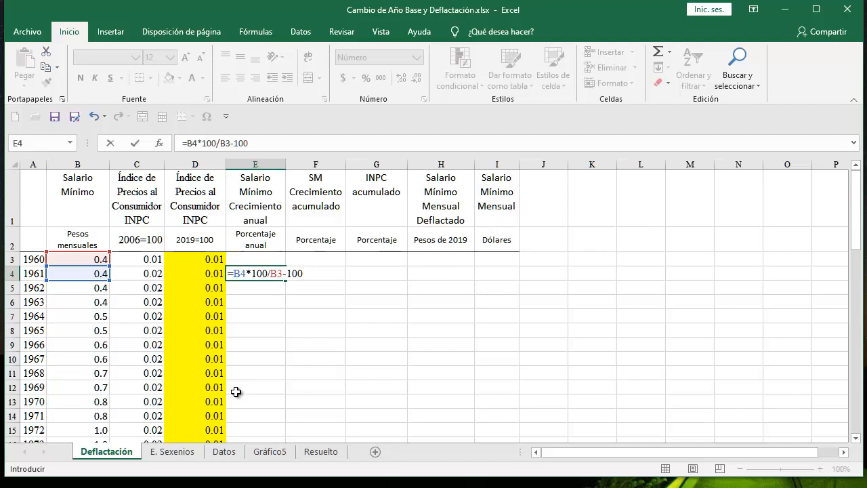
key(Return)
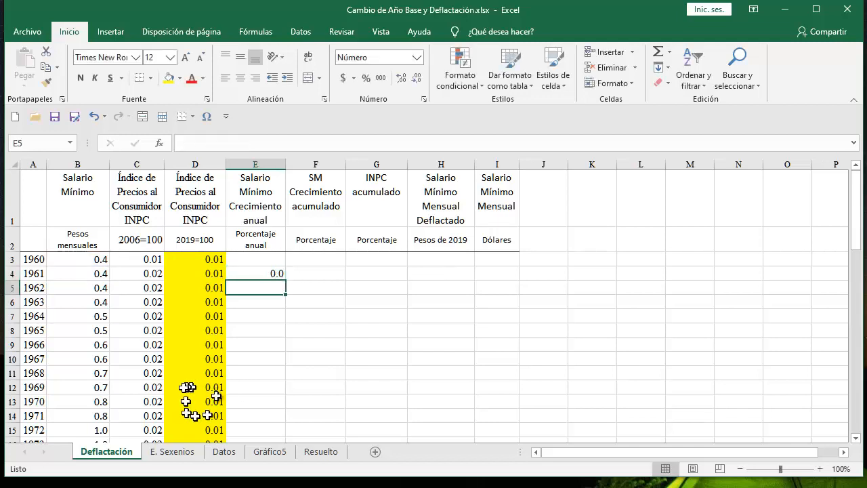
- Fill the annual growth formula from E4 down to the 2019 row and review the filled column
click(273, 274)
double_click(285, 282)
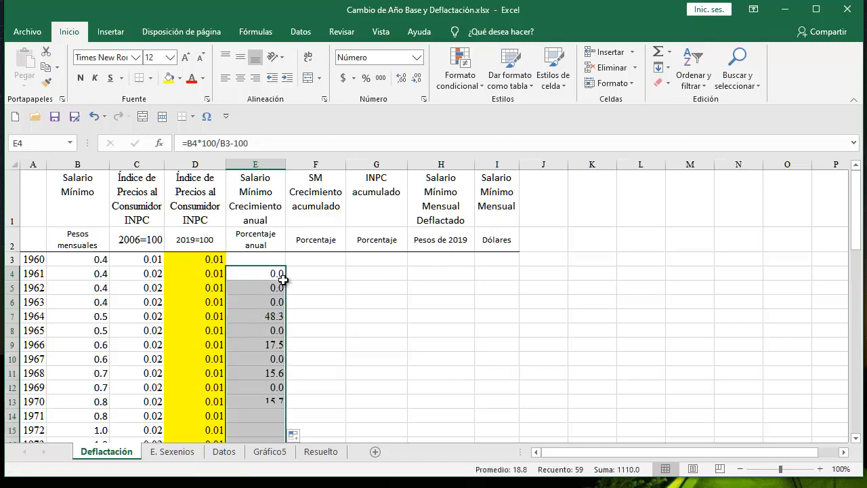
scroll(337, 322, down, 1)
scroll(341, 323, down, 5)
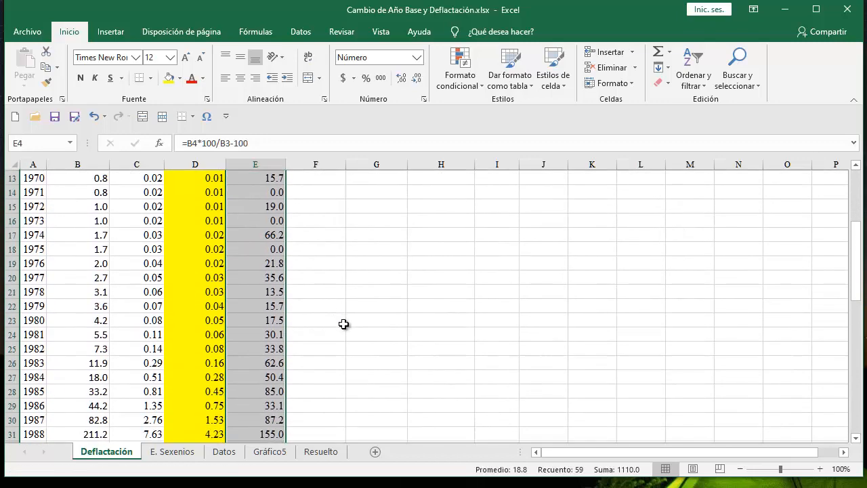
scroll(344, 324, down, 2)
scroll(344, 323, down, 6)
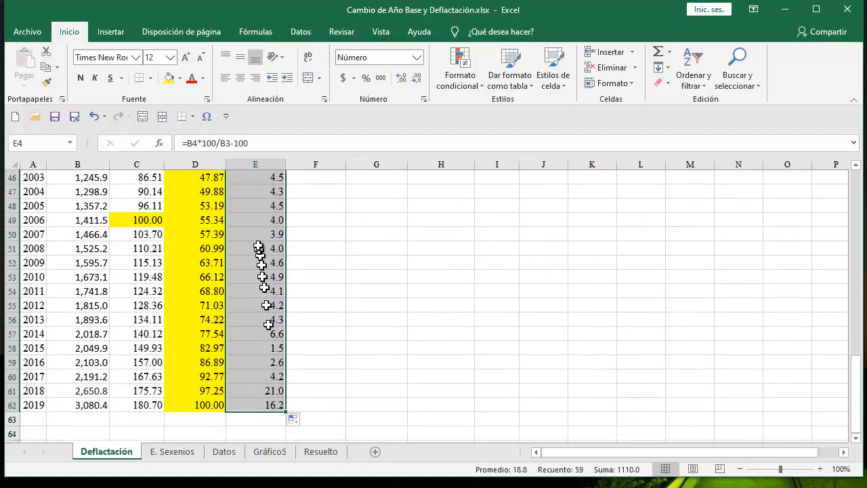
scroll(298, 305, up, 7)
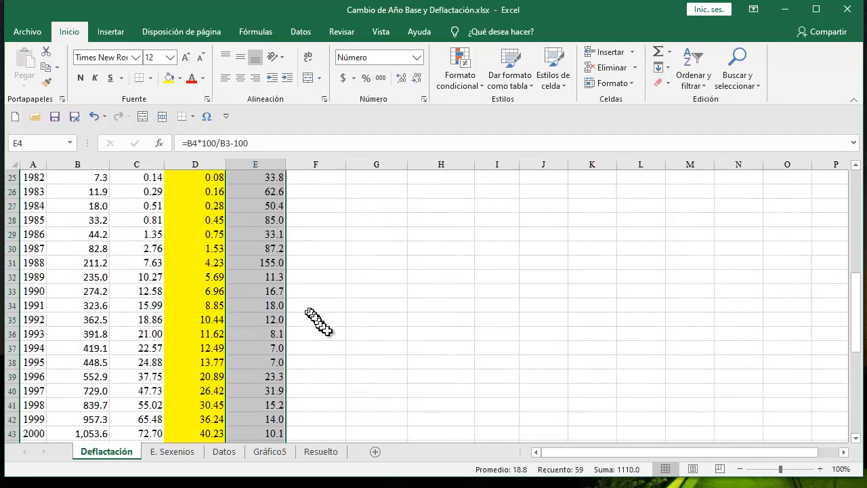
scroll(329, 329, up, 8)
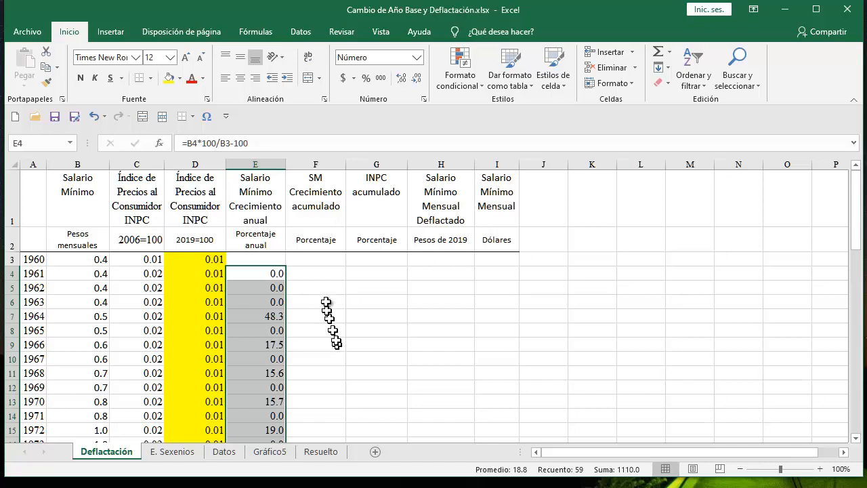
- Enter the formula =B4*100/$B$3-100 in F4 to calculate the minimum wage's accumulated growth since 1960
click(315, 275)
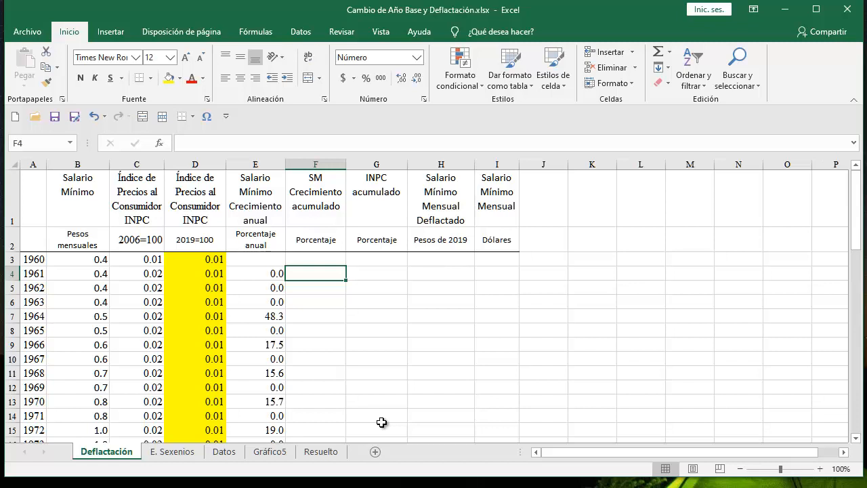
double_click(311, 277)
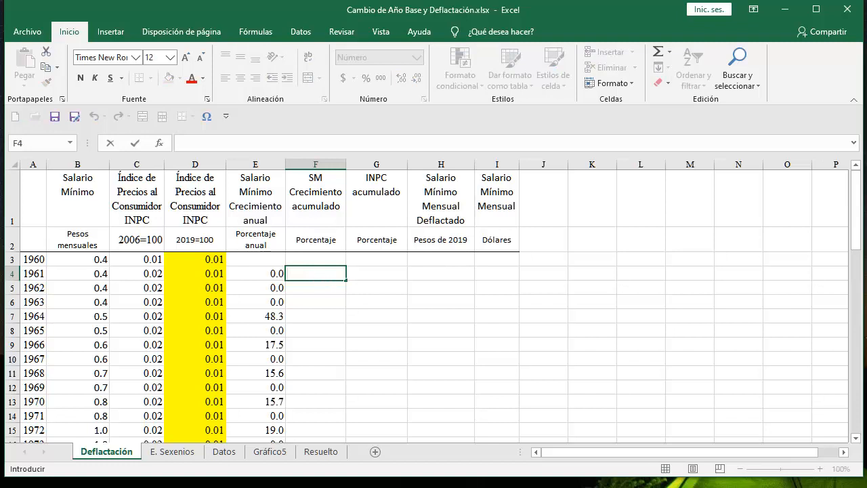
text(=)
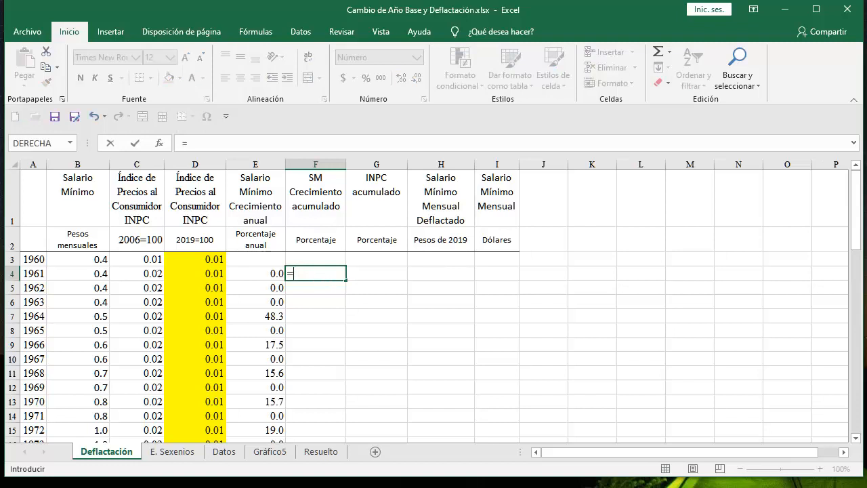
click(98, 275)
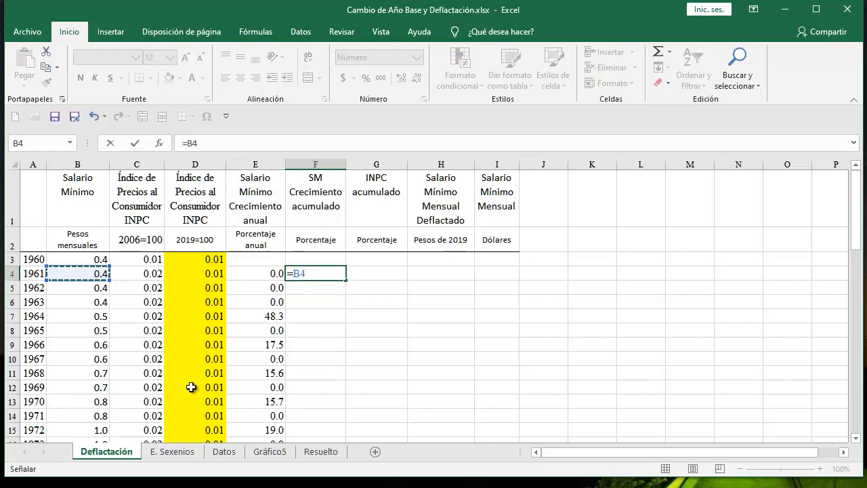
text(*)
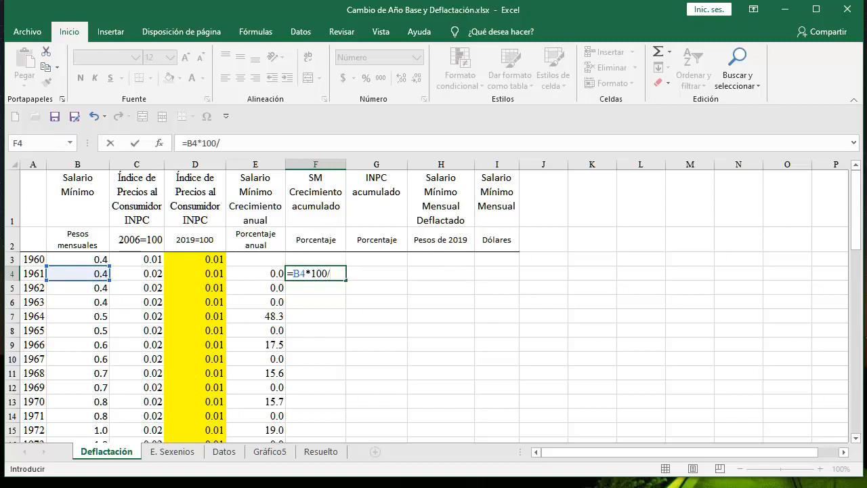
click(92, 261)
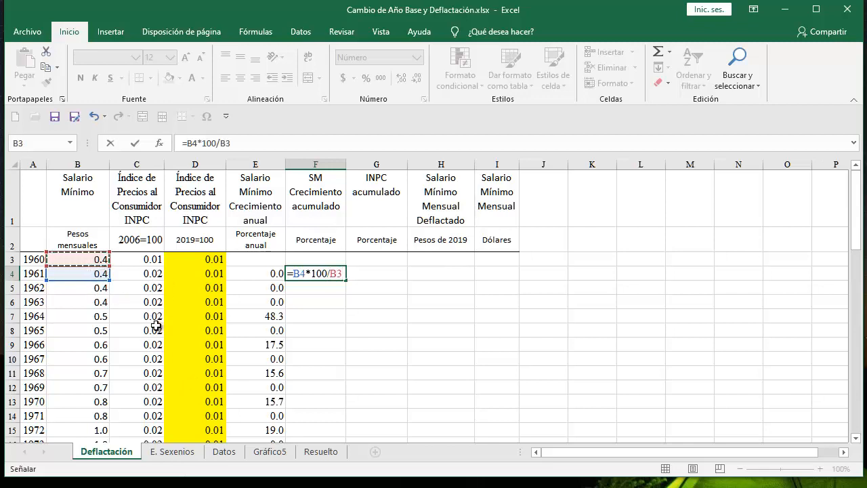
key(F4)
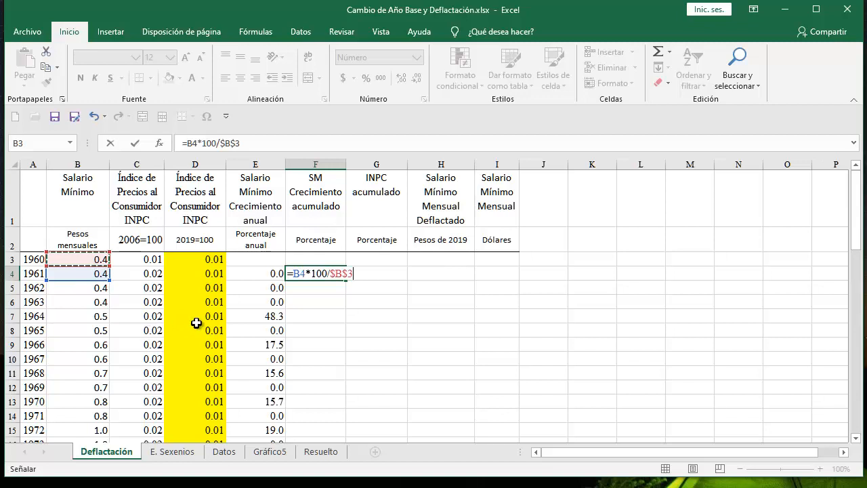
text(-100)
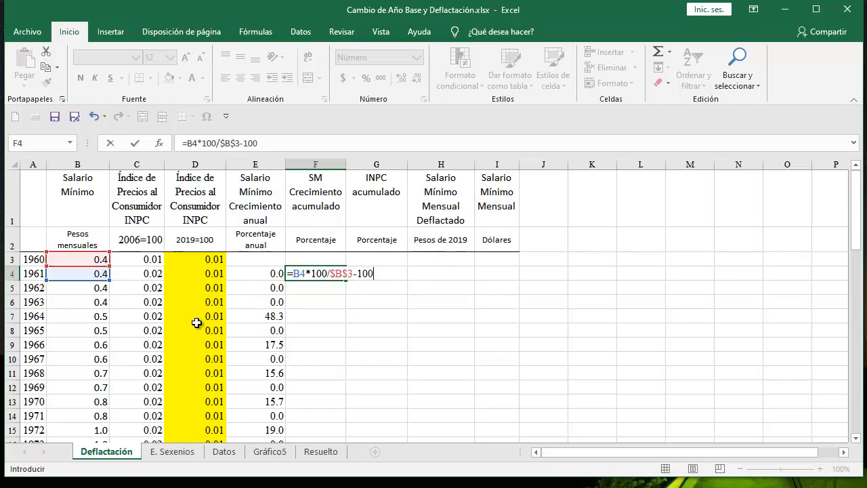
key(Return)
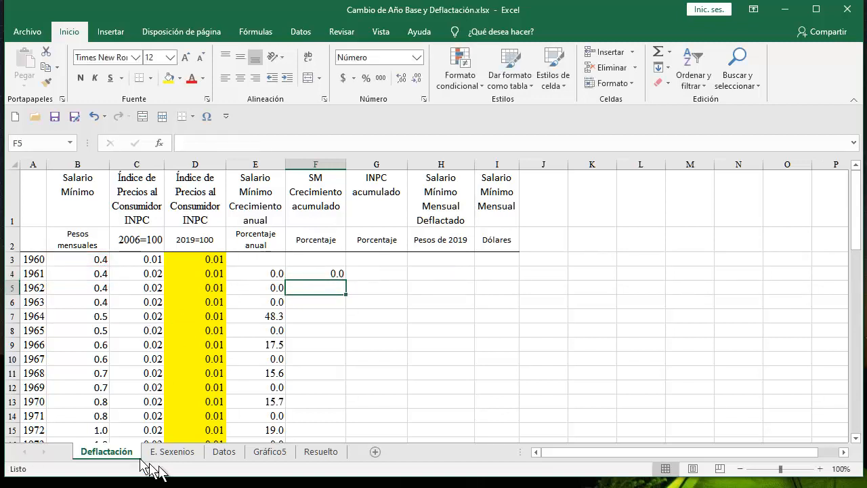
- Fill the accumulated growth formula from F4 down to F62 and check the copied formula in F62
click(338, 271)
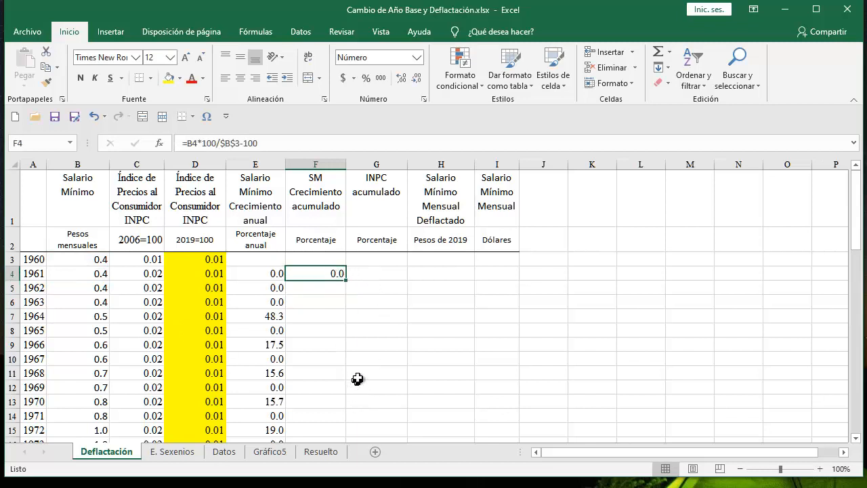
double_click(346, 281)
scroll(362, 305, down, 7)
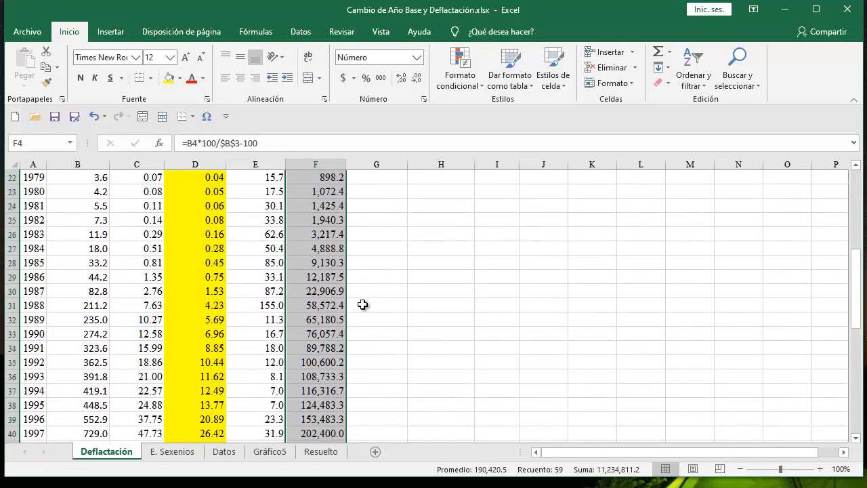
scroll(363, 304, down, 10)
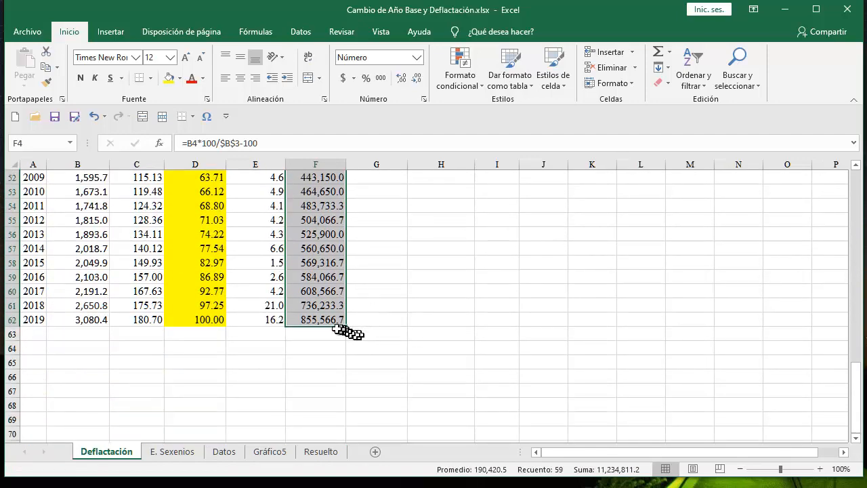
click(328, 320)
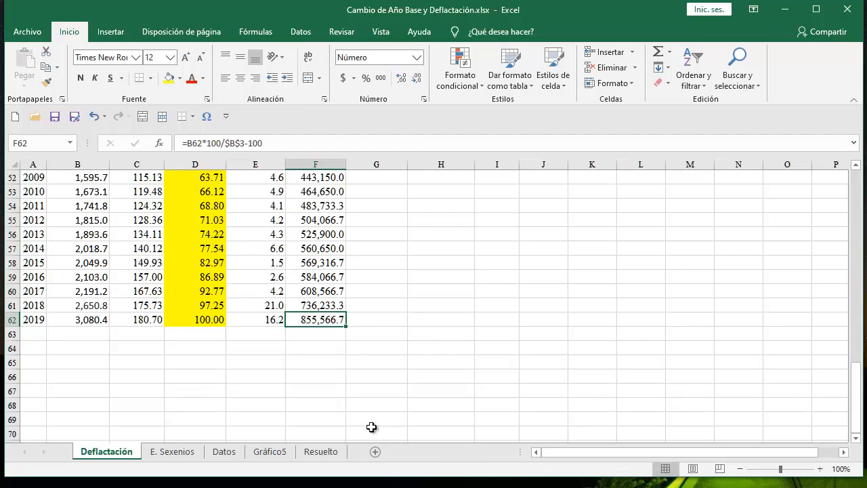
scroll(373, 406, up, 8)
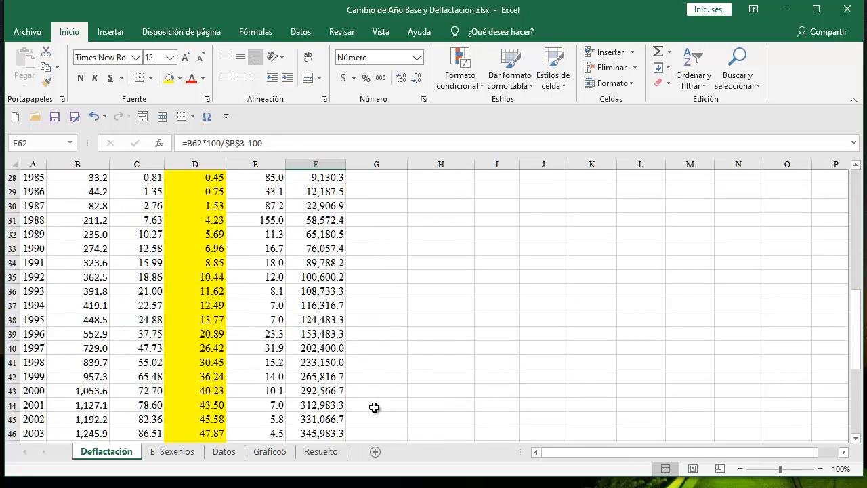
scroll(373, 408, up, 9)
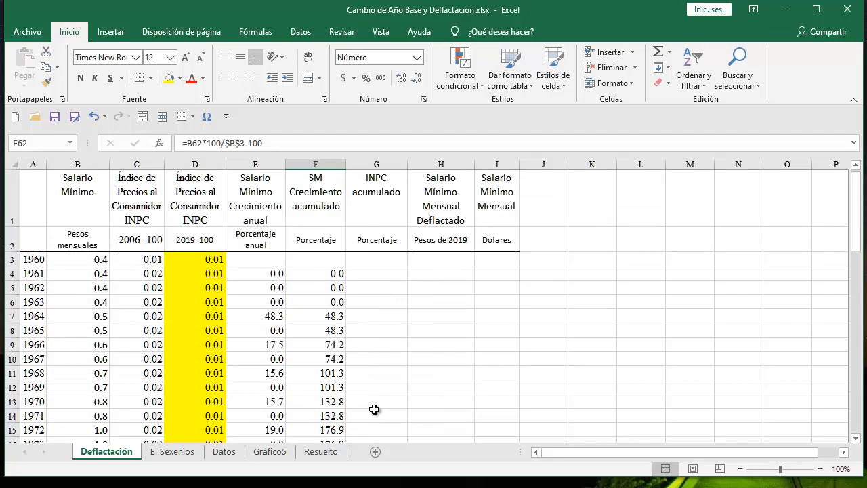
- Enter the formula =D4*100/$D$3-100 in G4 to calculate the accumulated INPC growth since 1960
click(378, 274)
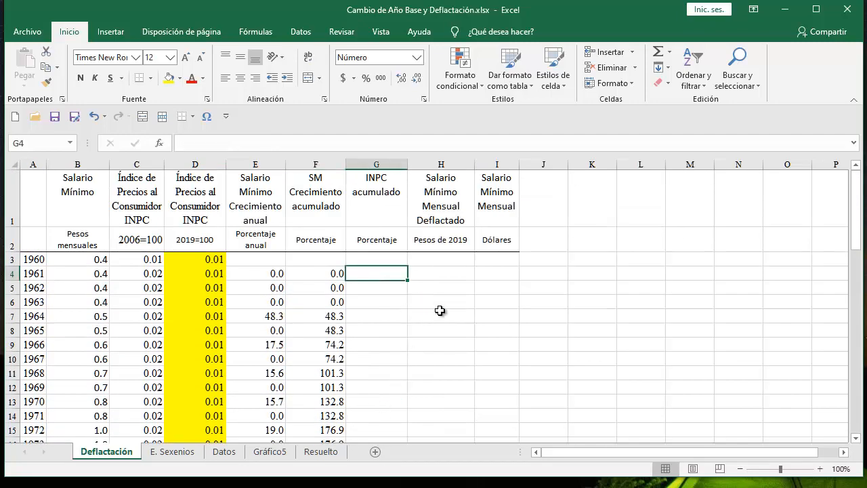
text(=)
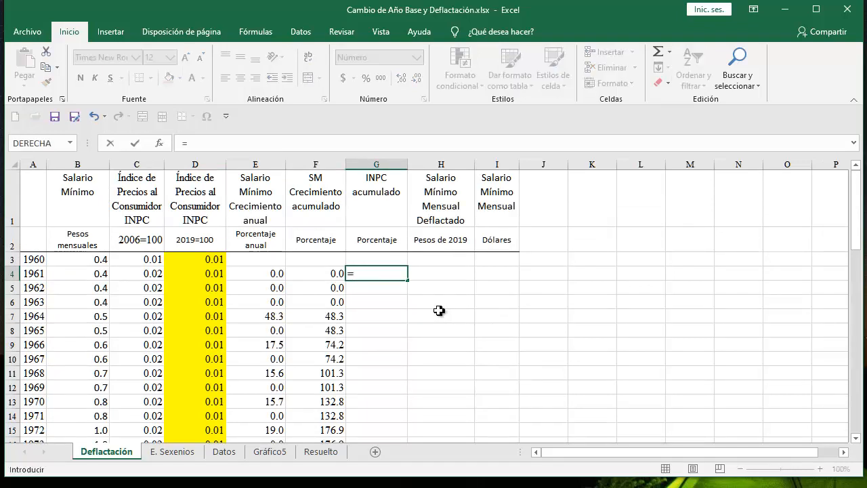
click(208, 273)
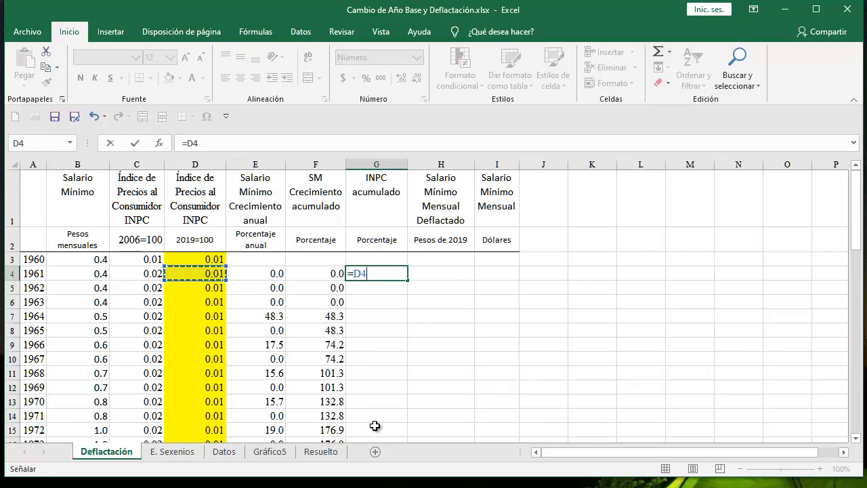
text(*)
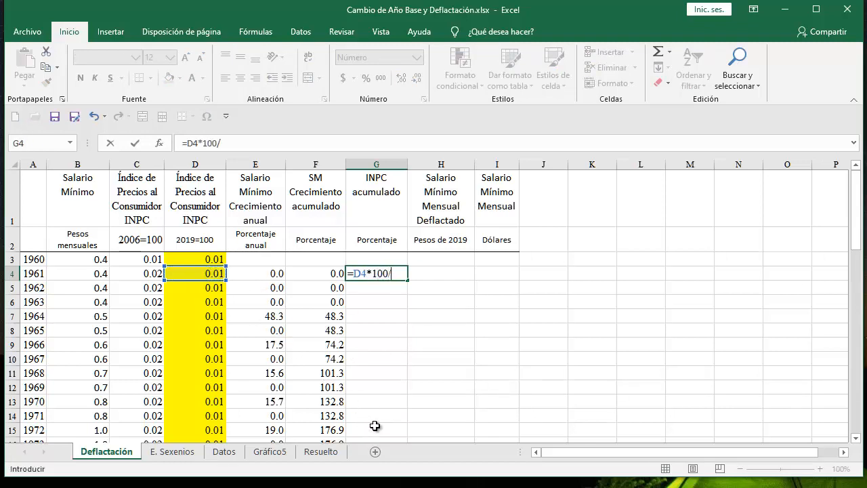
click(207, 257)
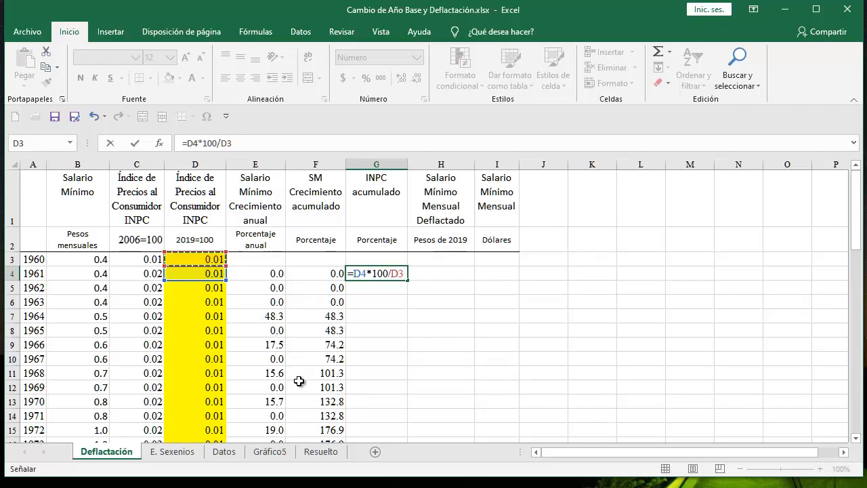
key(F4)
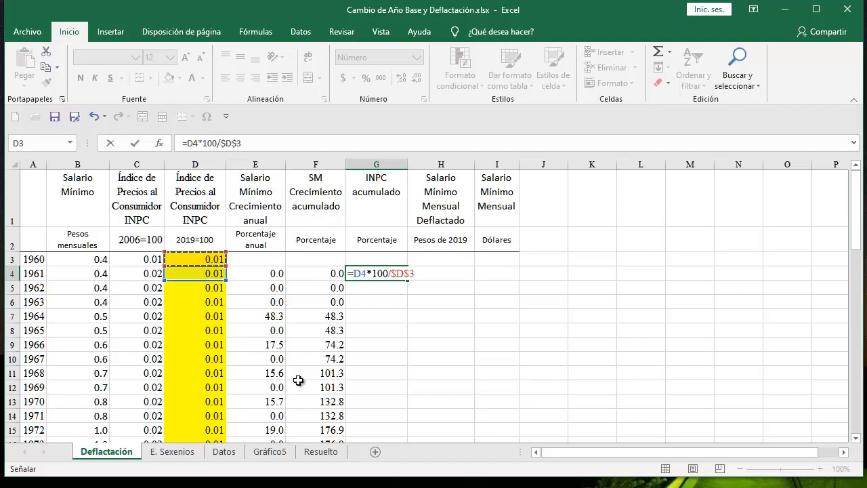
text(-100)
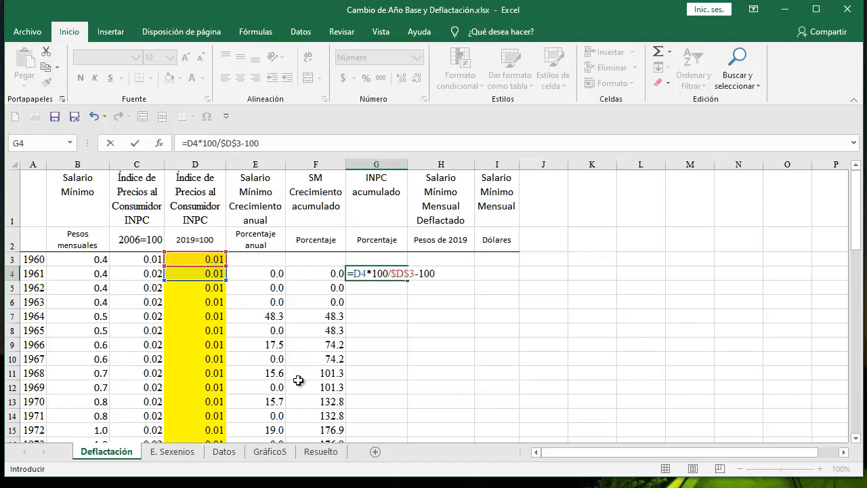
key(Return)
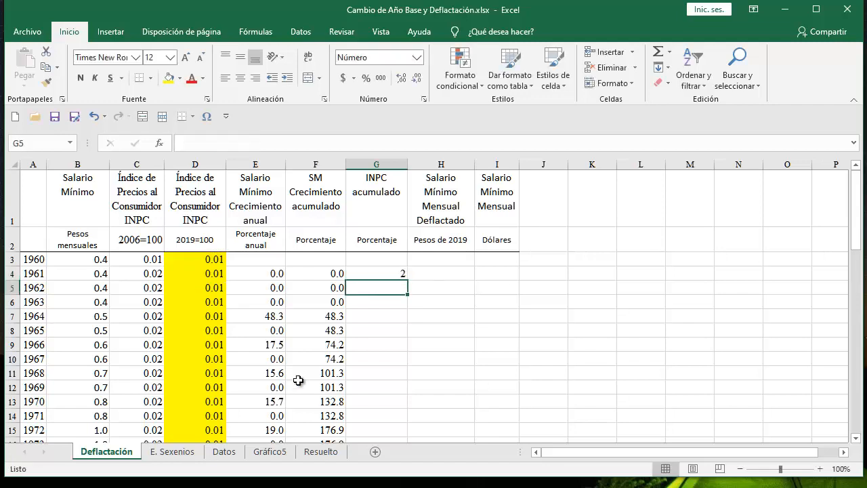
- Fill the accumulated INPC formula from G4 down to G62 and compare the 2019 cells F62 and G62
click(377, 277)
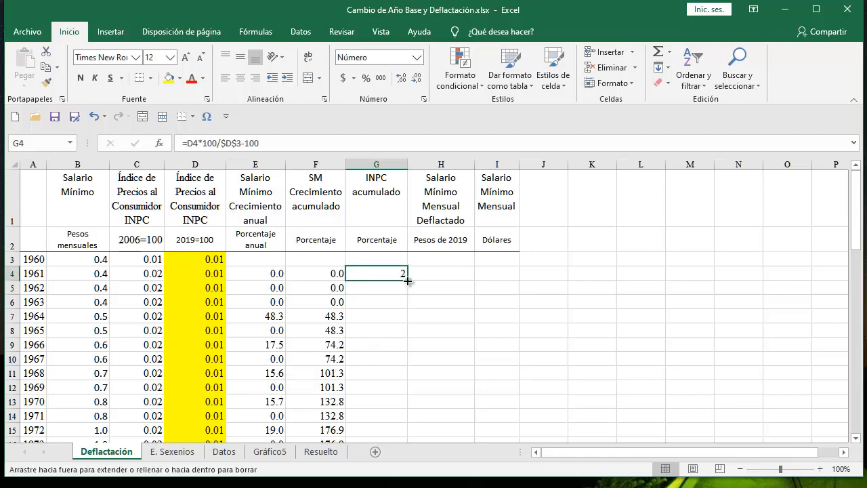
double_click(407, 280)
scroll(410, 285, down, 8)
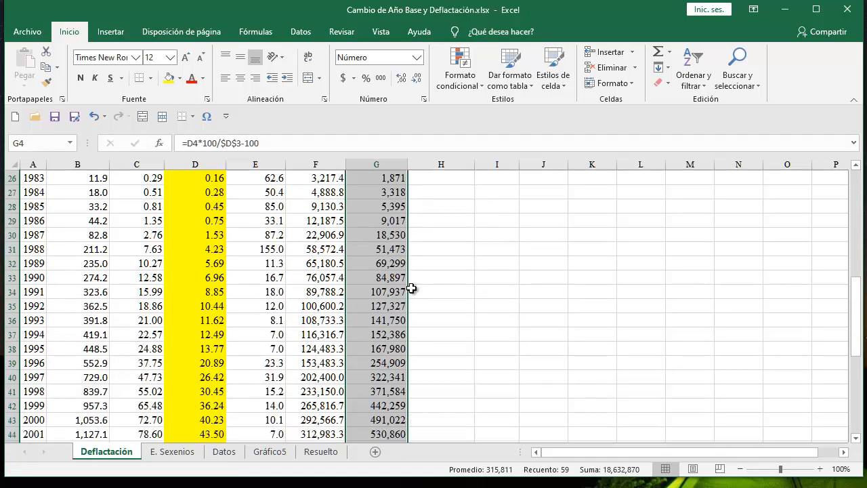
scroll(411, 288, down, 8)
click(377, 363)
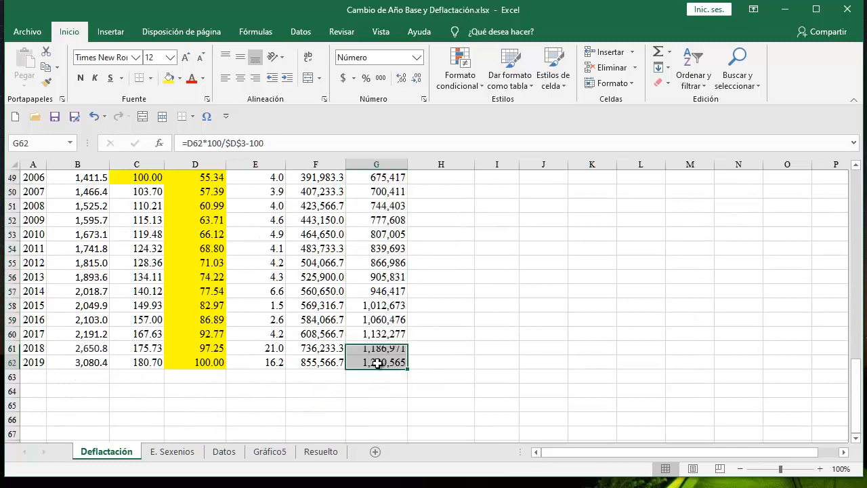
click(325, 363)
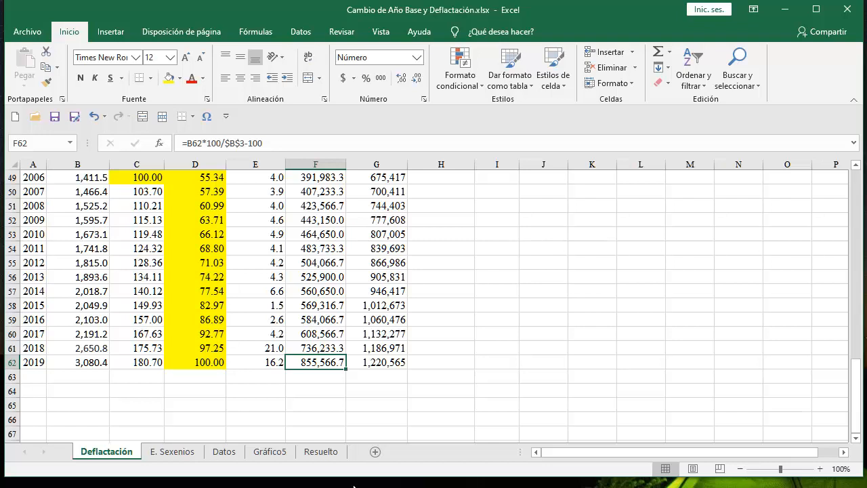
click(393, 364)
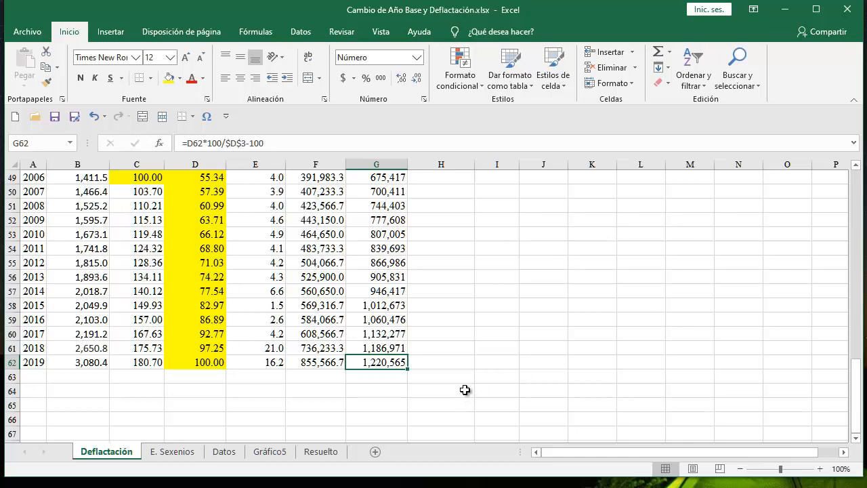
- Enter the formula =B62/D62*100 in H62 to calculate the 2019 deflated monthly minimum wage
scroll(464, 388, up, 15)
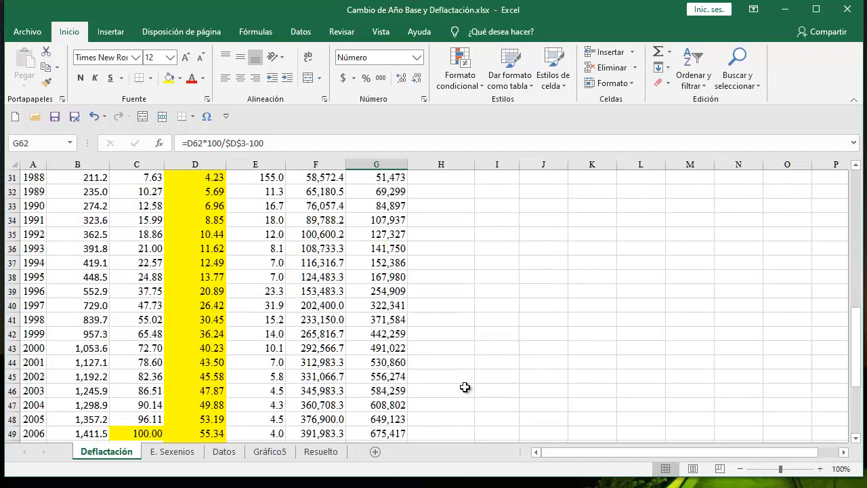
scroll(466, 387, up, 1)
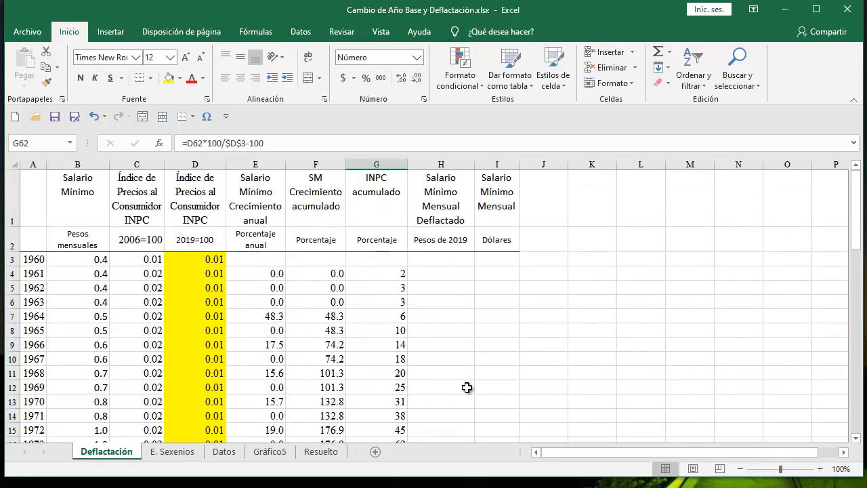
click(437, 258)
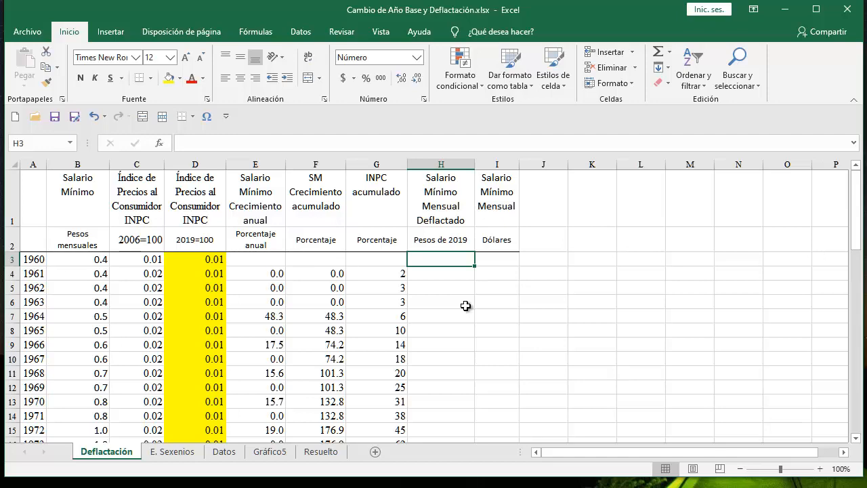
scroll(465, 306, down, 15)
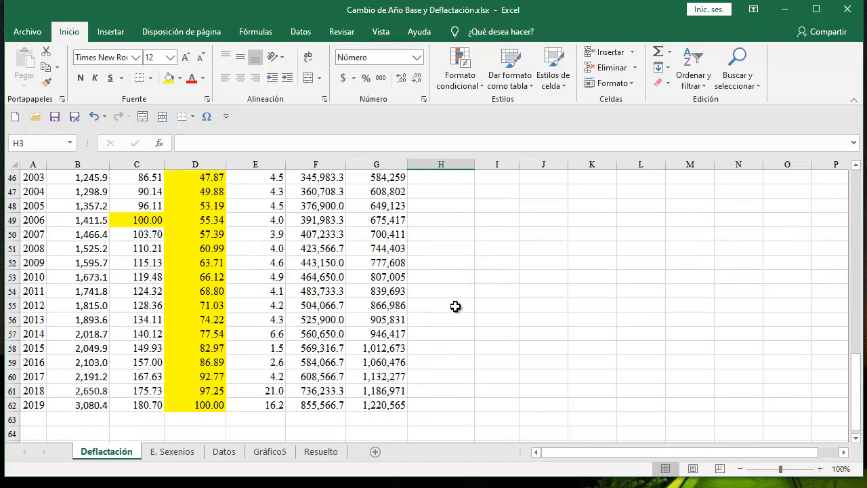
click(426, 366)
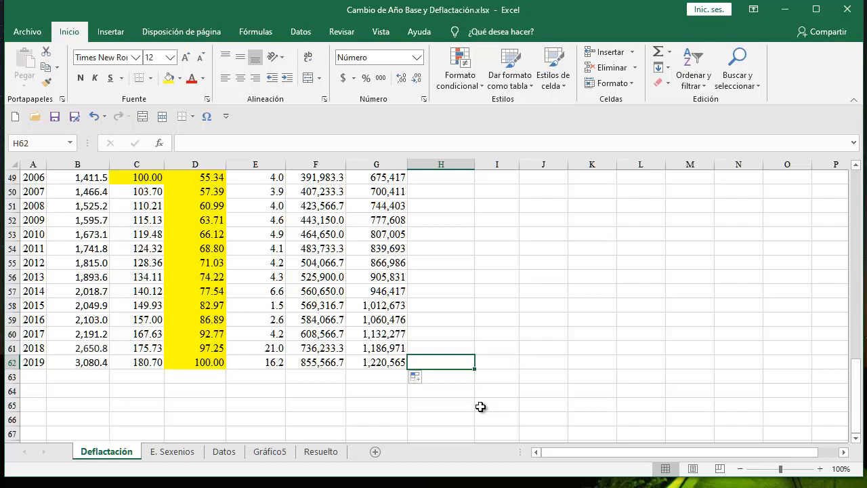
text(=)
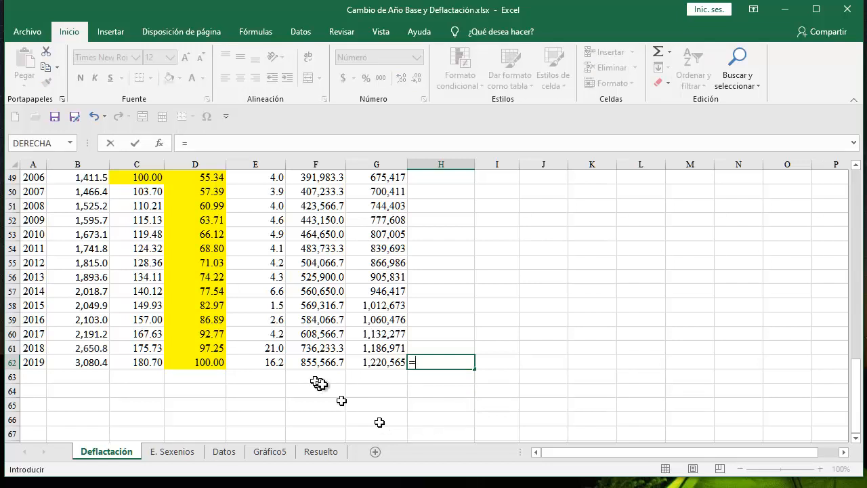
click(92, 361)
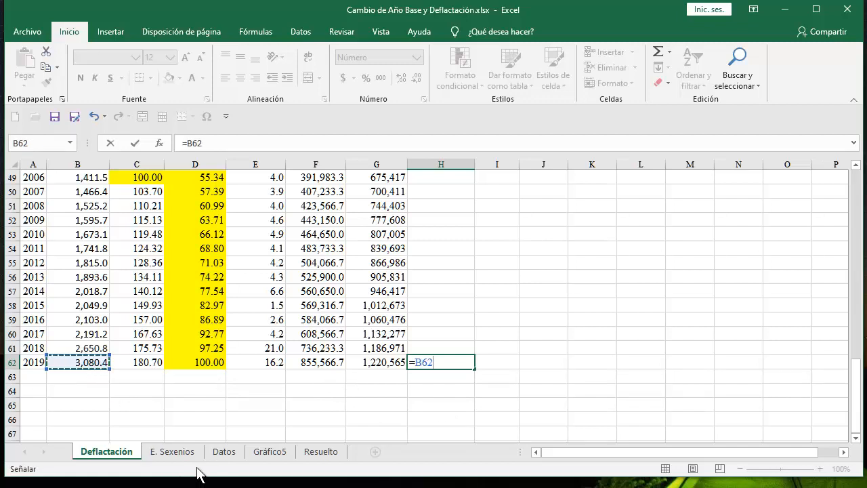
text(/)
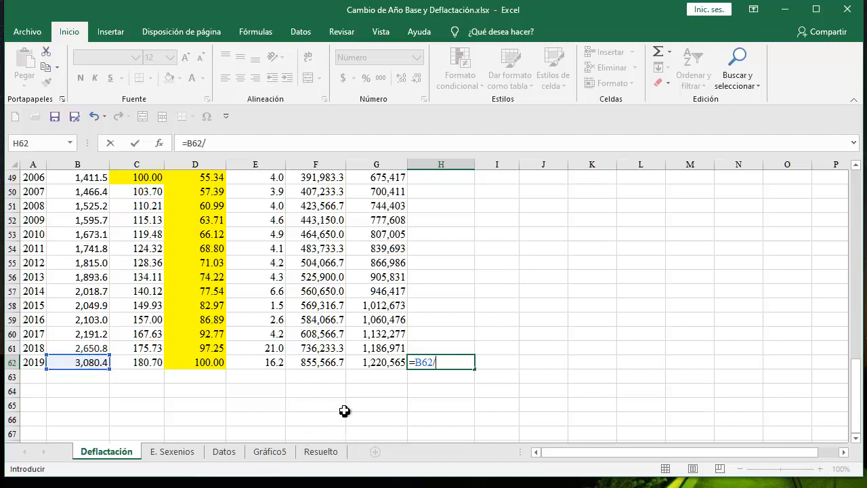
click(209, 363)
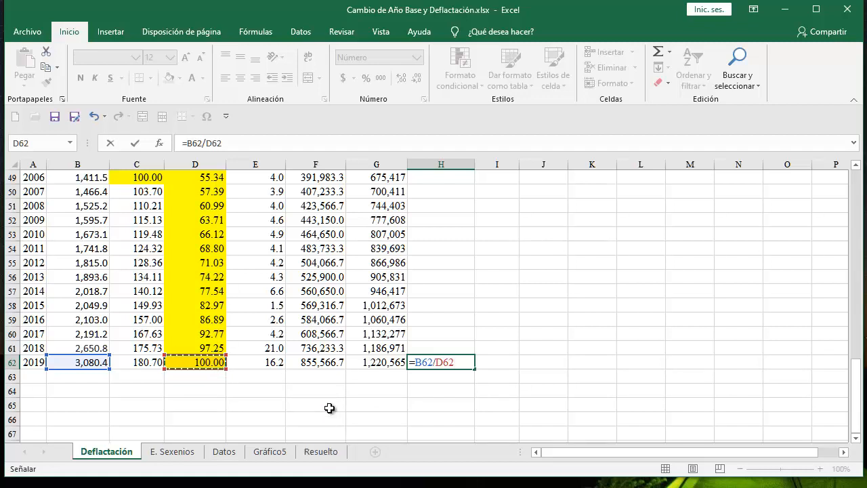
text(*)
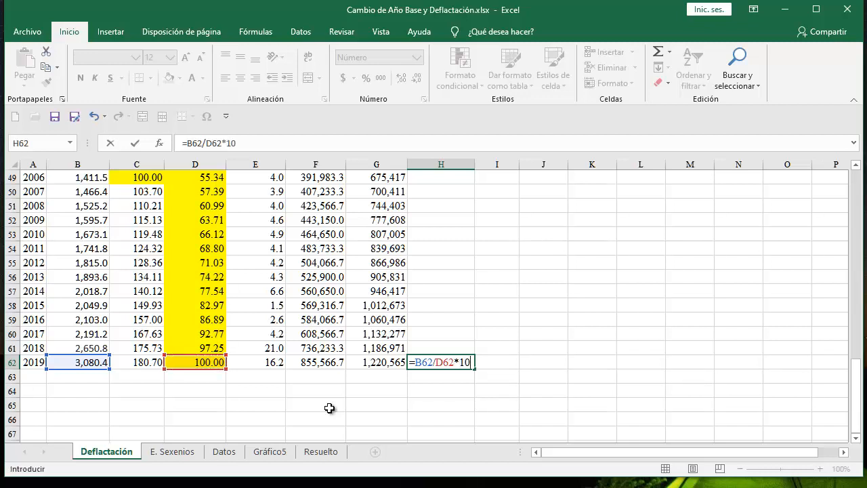
text(100)
key(Return)
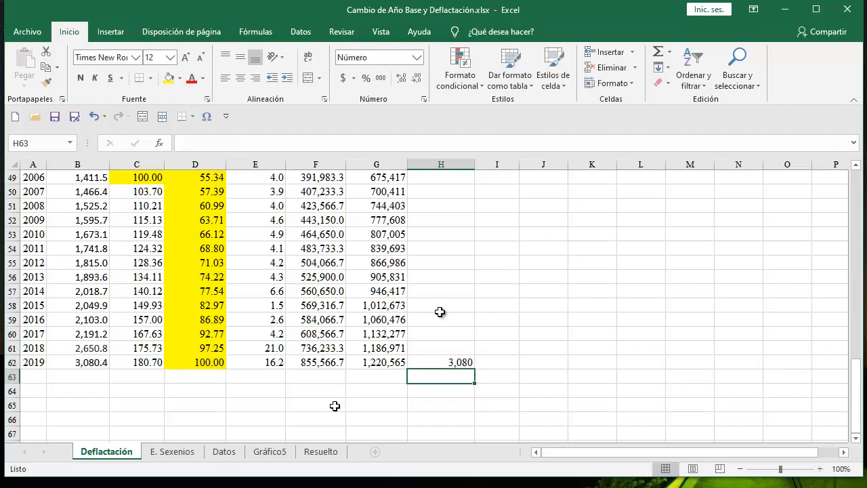
- Fill the deflated wage formula from H62 up to H3 and review the column down to the 2019 row
click(454, 359)
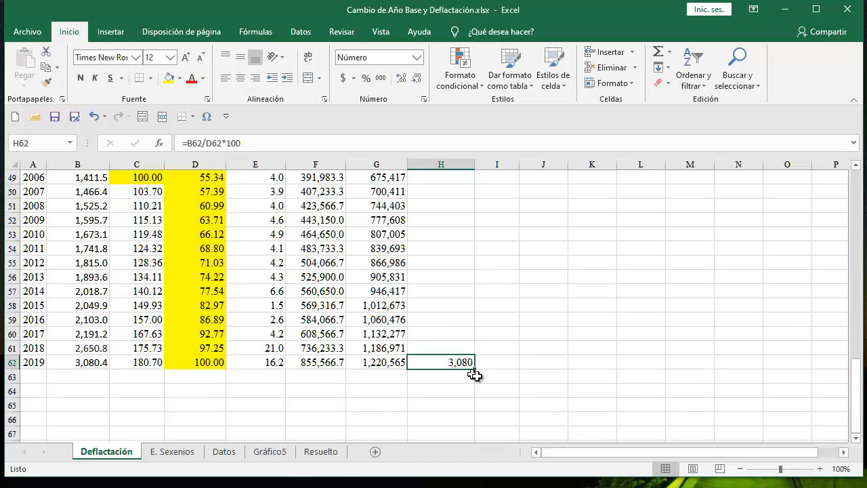
drag(474, 370, 472, 254)
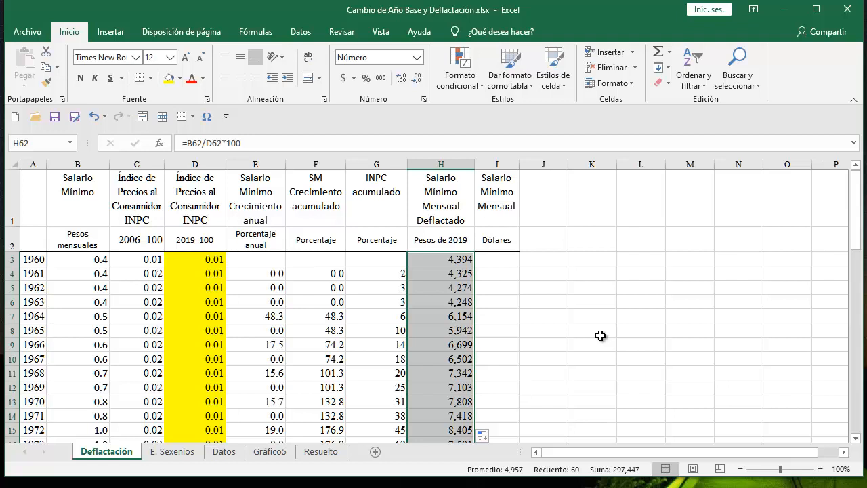
scroll(592, 319, down, 1)
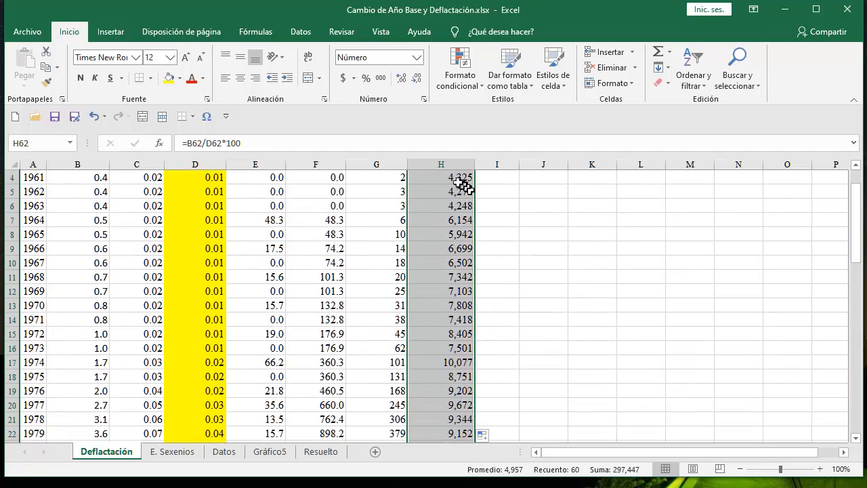
scroll(459, 364, down, 2)
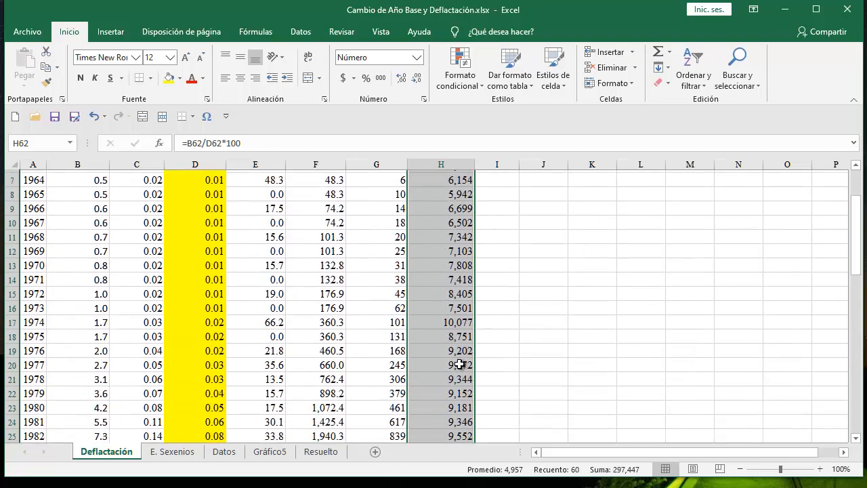
scroll(459, 364, down, 11)
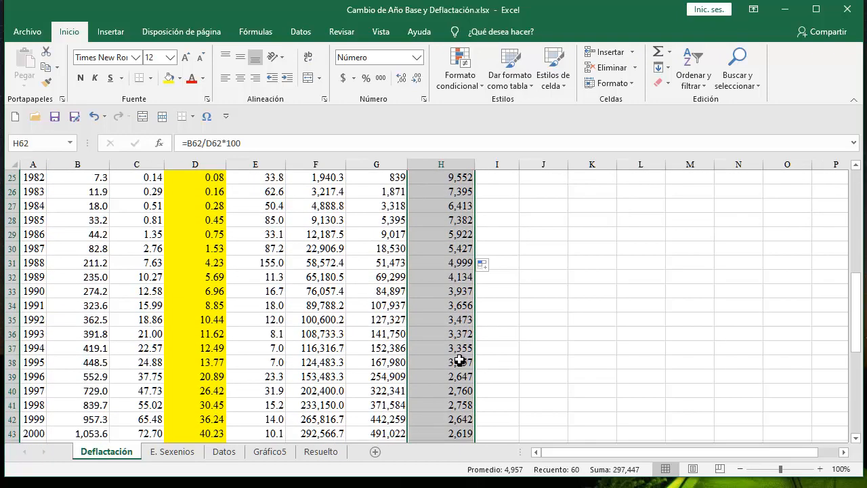
scroll(459, 359, down, 1)
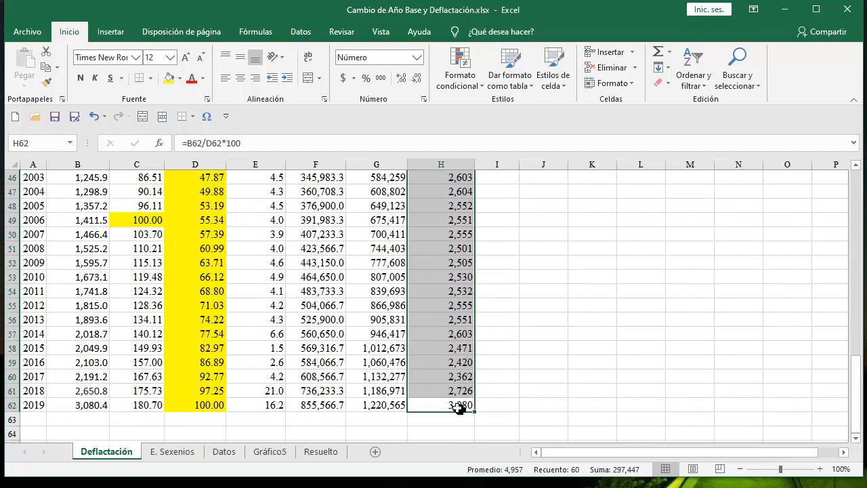
click(459, 405)
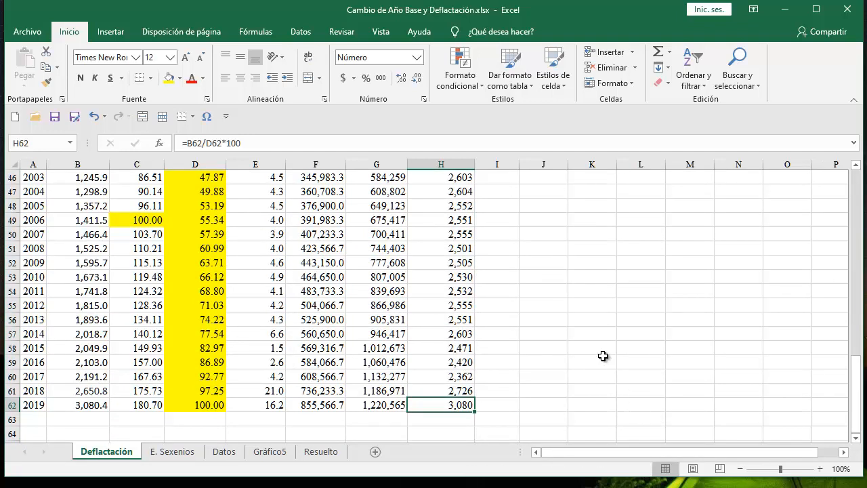
- Examine the deflated minimum wage for 1974 in H17
scroll(603, 356, up, 4)
scroll(603, 356, up, 8)
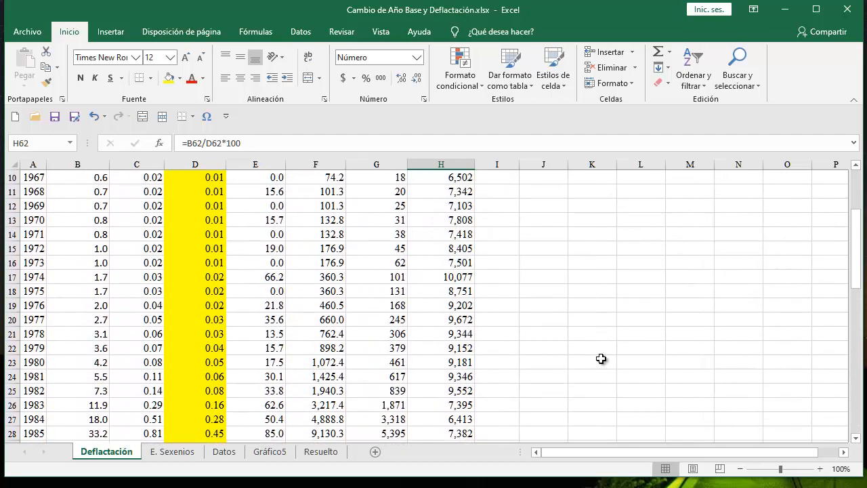
click(446, 275)
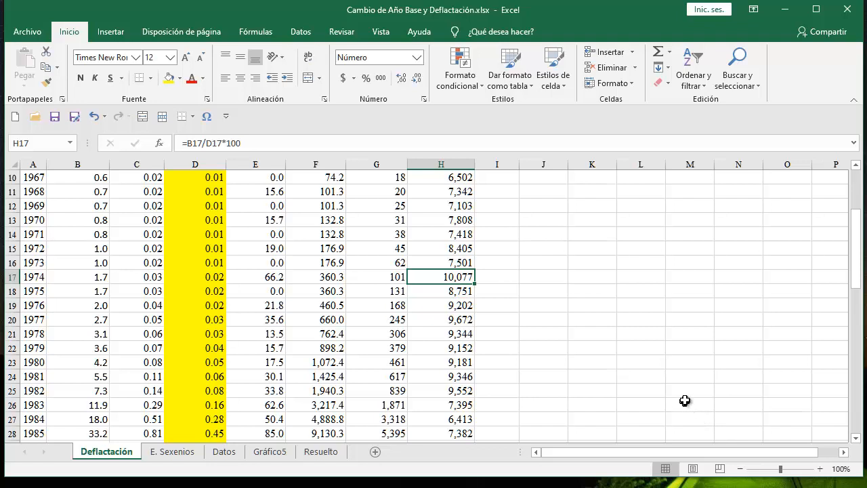
- Enter the formula =H3/23 in I3 to calculate the 1960 monthly minimum wage in dollars
scroll(690, 401, up, 3)
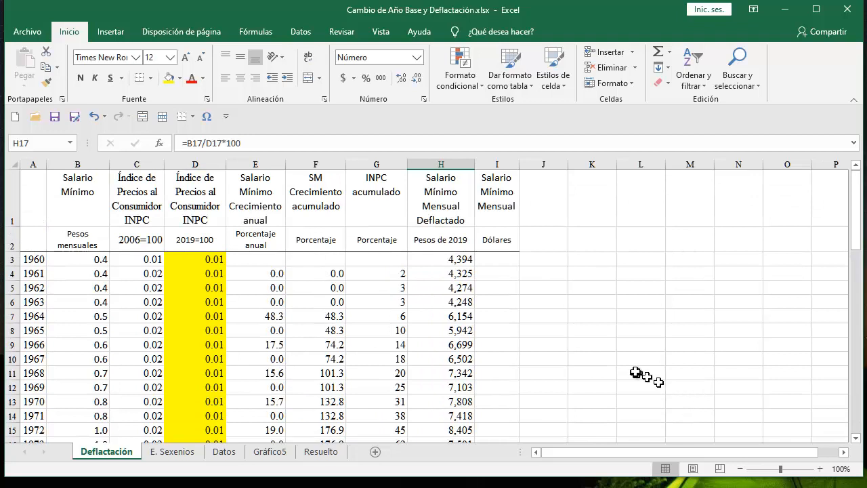
click(497, 259)
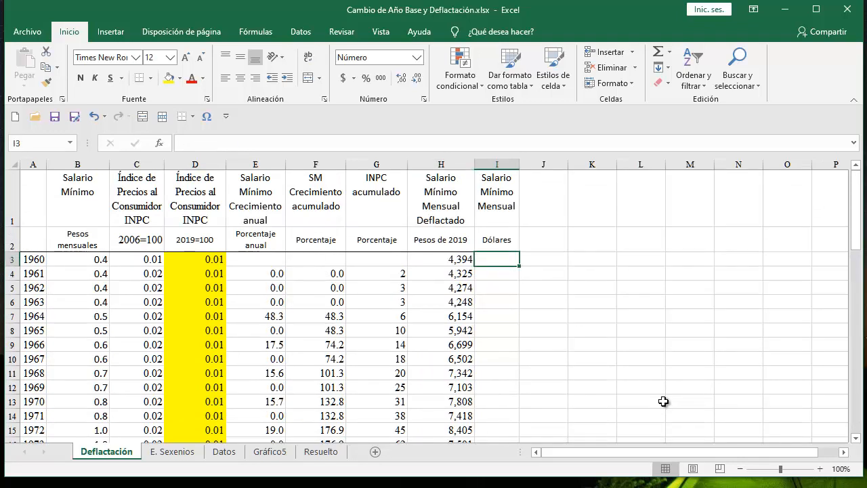
text(=)
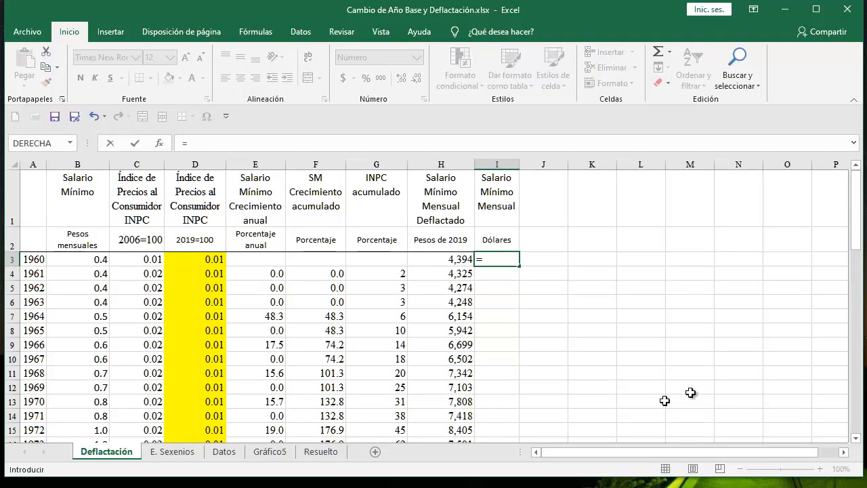
click(452, 260)
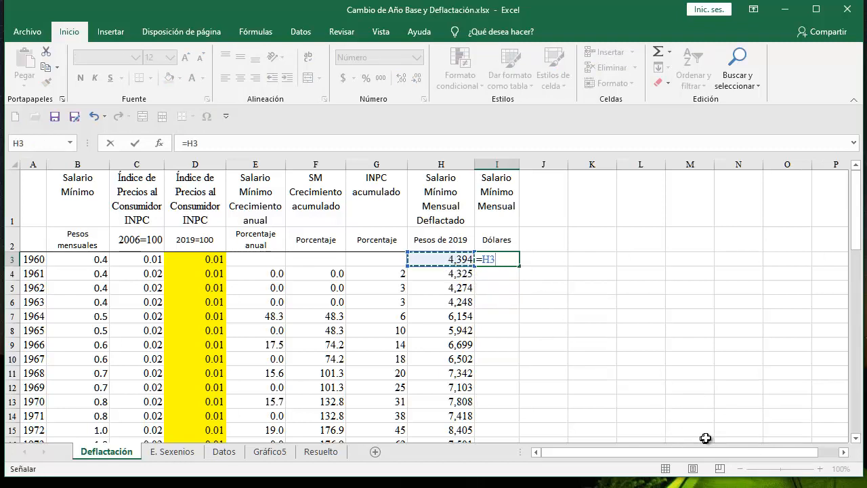
text(/23)
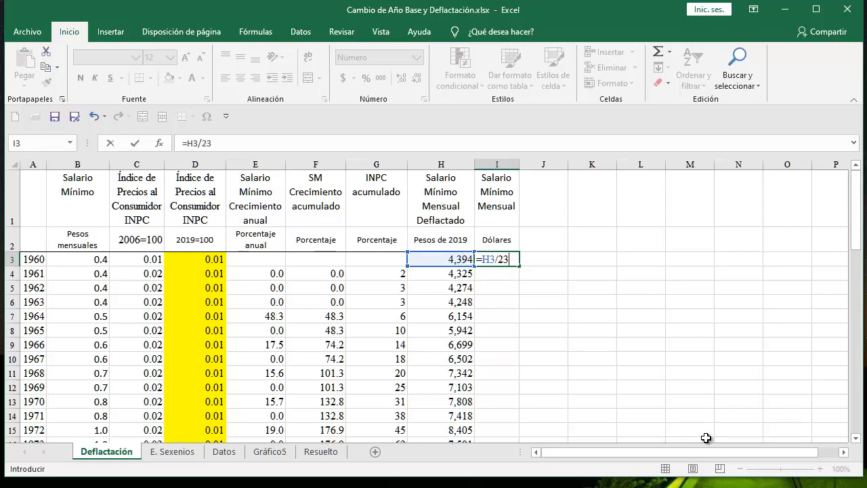
key(Return)
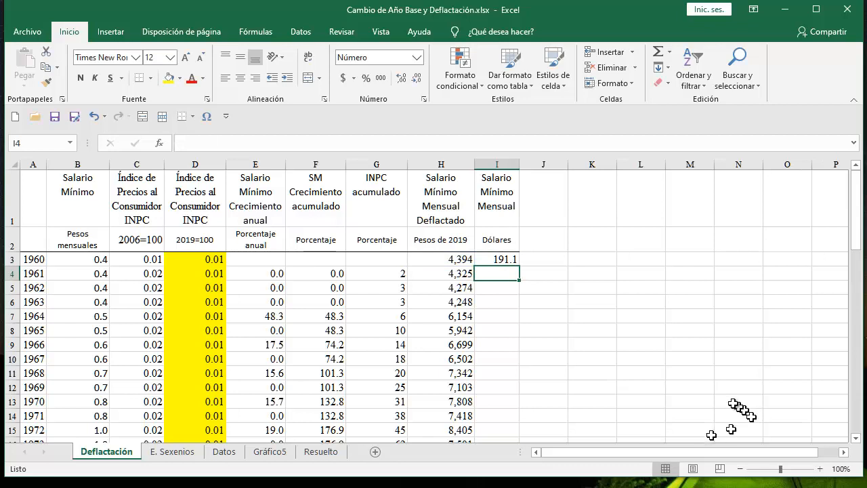
- Fill the dollar wage formula from I3 down to I62 and review the column, including the 2019 cell
click(505, 260)
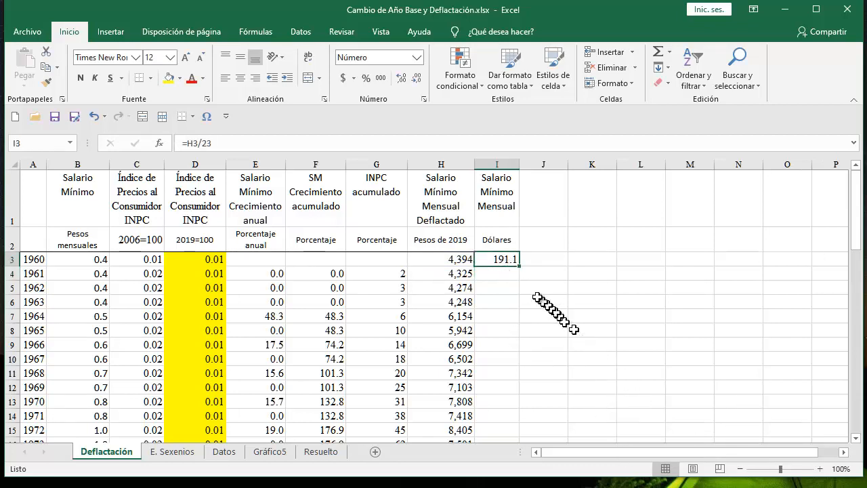
double_click(519, 267)
scroll(577, 317, down, 7)
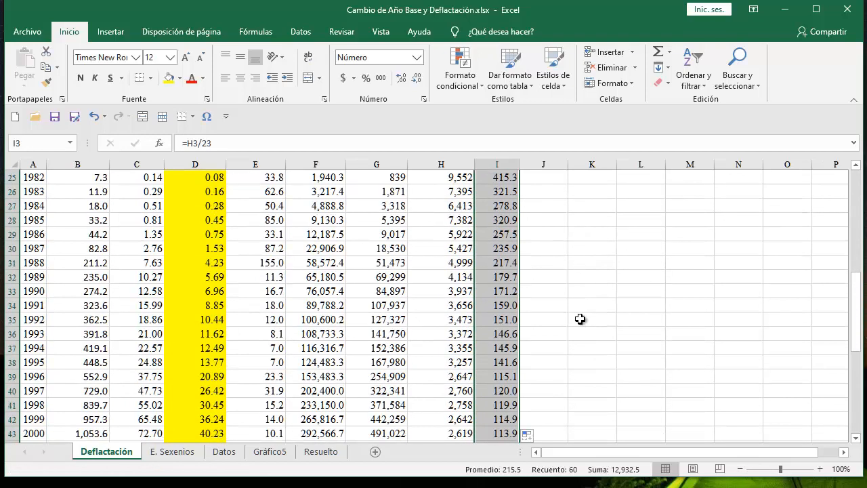
scroll(579, 318, down, 9)
click(508, 320)
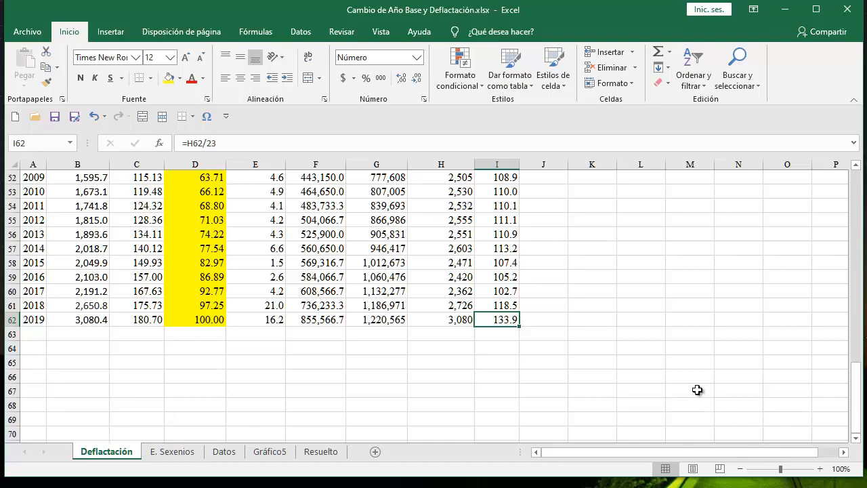
scroll(697, 389, up, 5)
scroll(697, 389, up, 9)
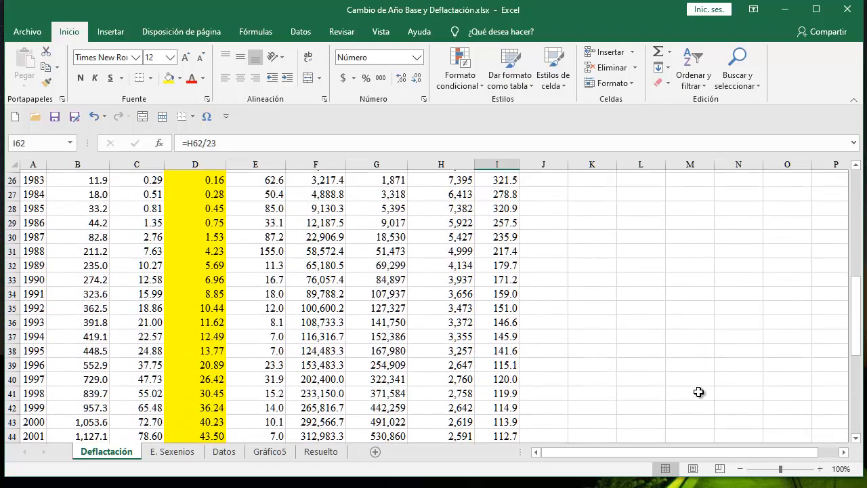
scroll(699, 392, up, 3)
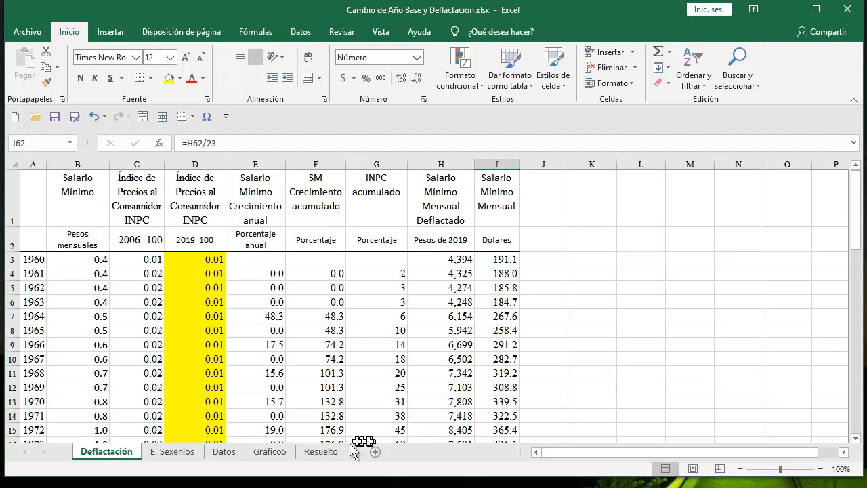
- Examine the Gráfico5 chart of the deflated monthly minimum wage, inflation and minimum wage growth for 1960-2019
click(270, 452)
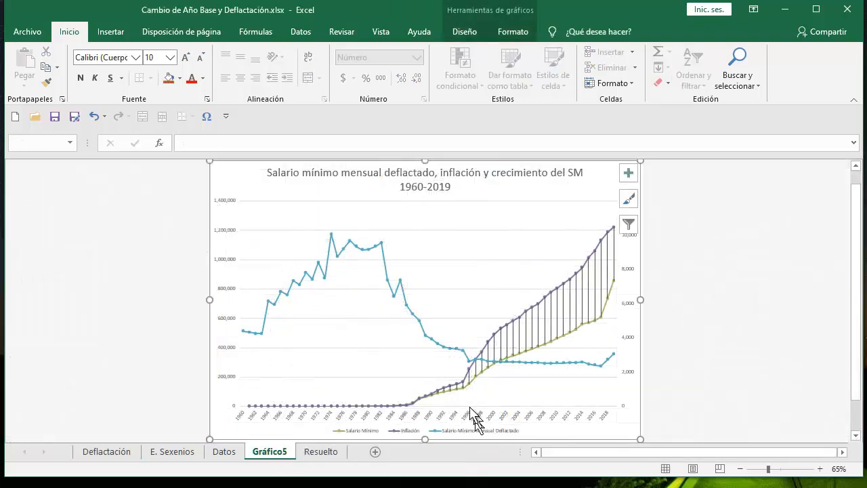
mouse_move(261, 341)
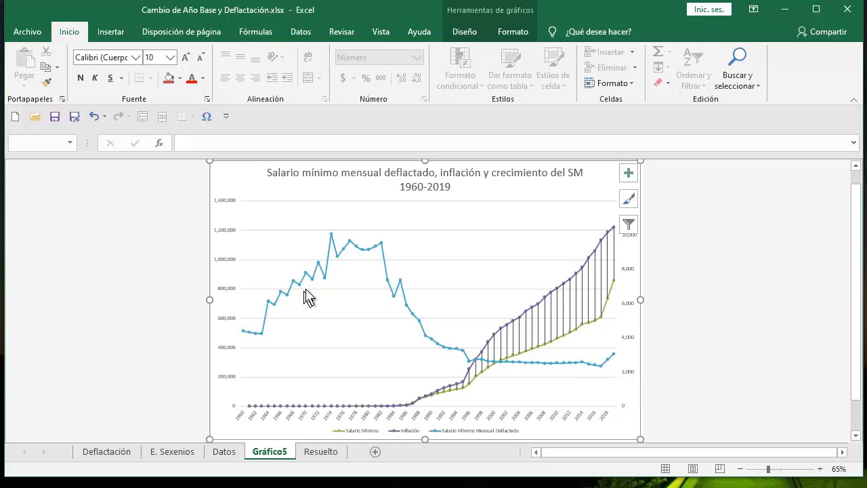
mouse_move(378, 255)
mouse_move(573, 369)
- Examine the start wage, end wage and growth formula of the 1960-1964 term in B2:D2 of the E. Sexenios sheet
click(177, 454)
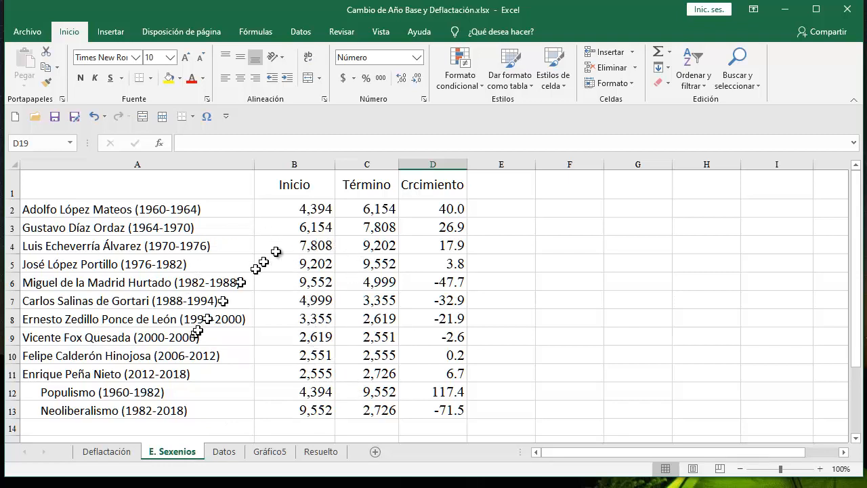
click(306, 210)
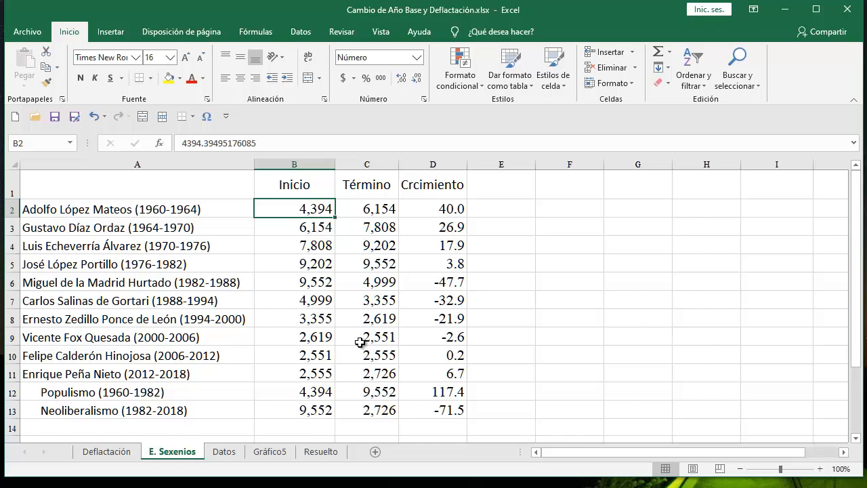
click(376, 210)
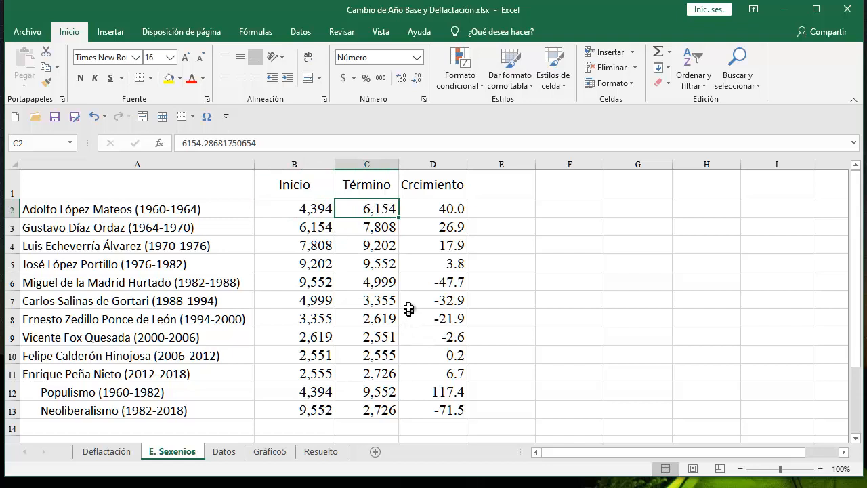
click(443, 212)
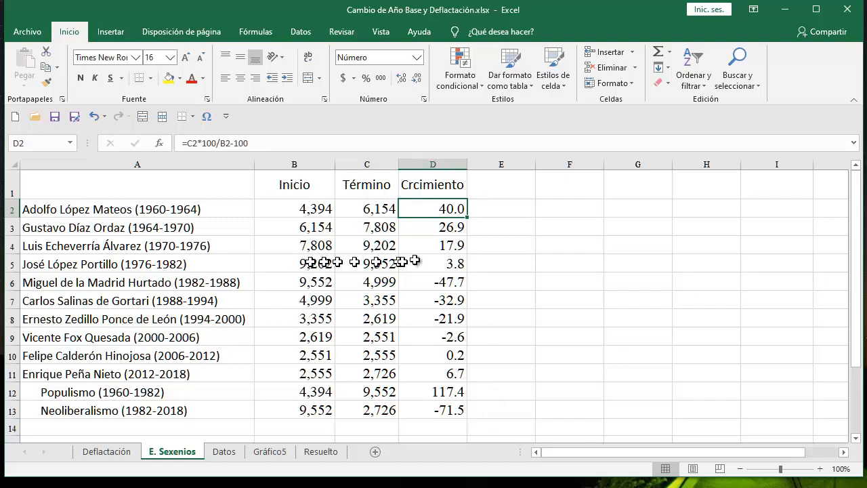
- Examine the wage growth of each presidential term from 1964-1970 to 2012-2018 in D3 through D11
click(450, 233)
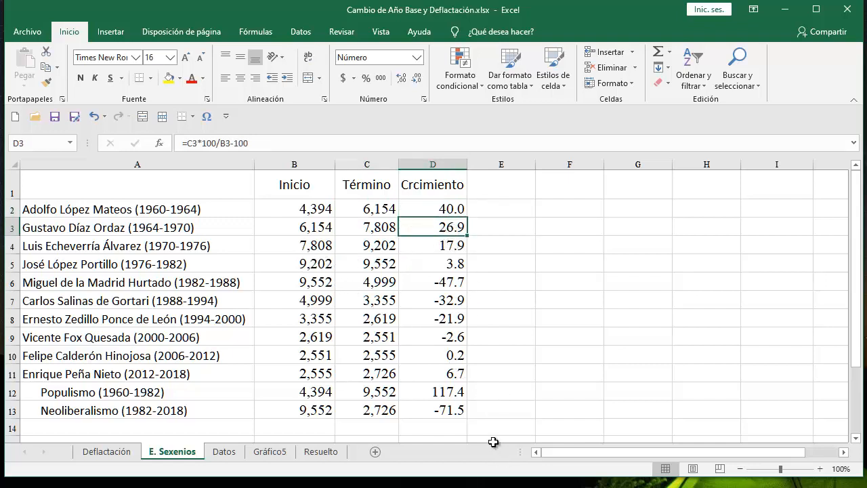
click(452, 248)
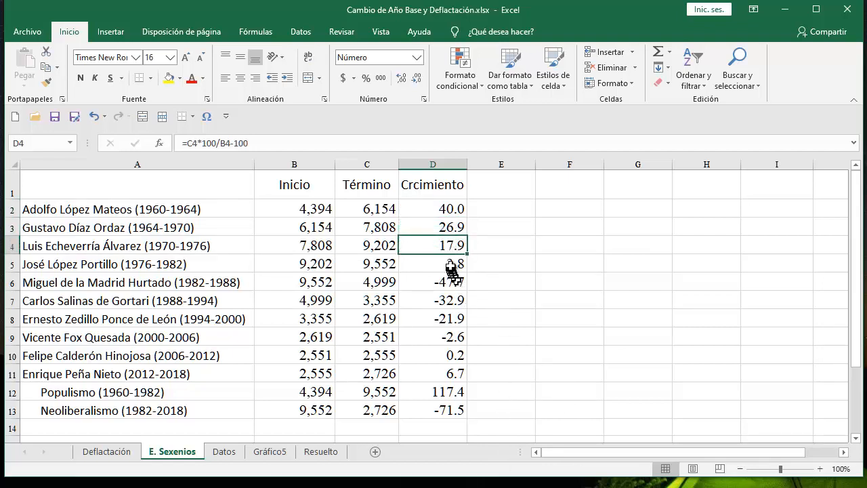
click(451, 266)
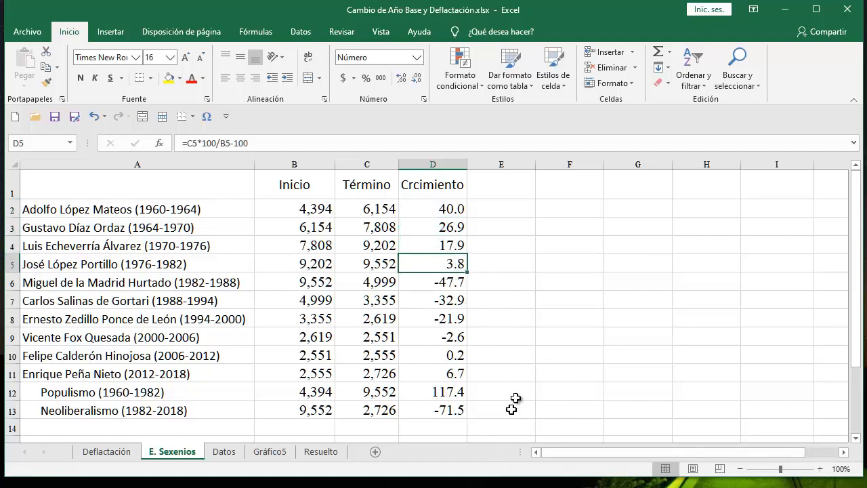
click(453, 284)
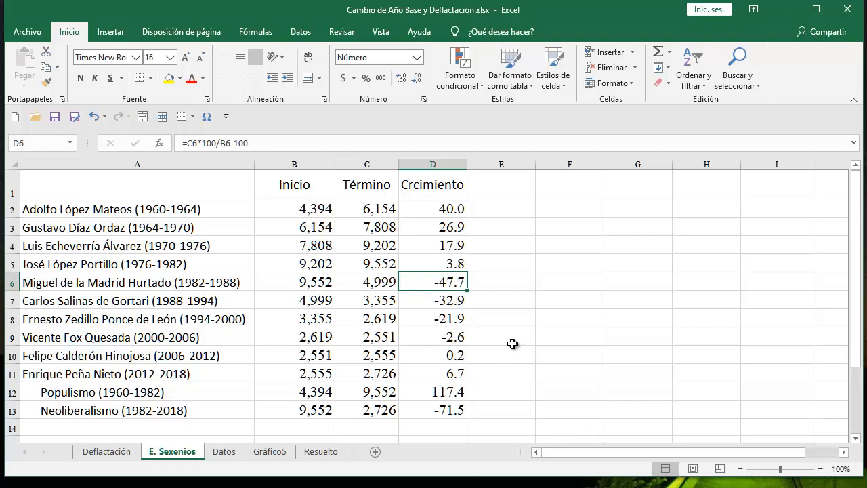
click(456, 304)
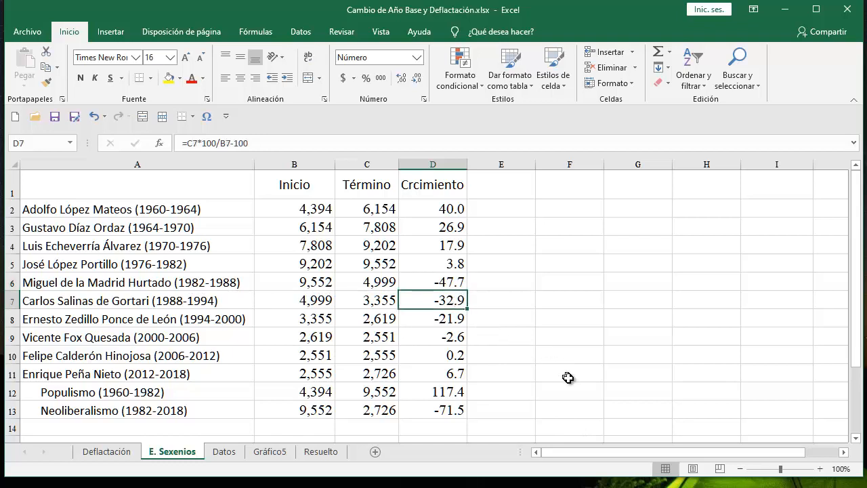
click(463, 321)
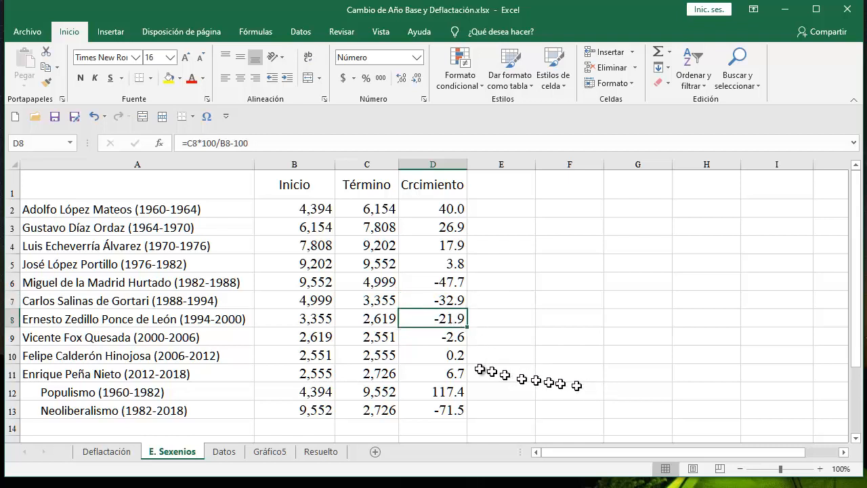
click(450, 339)
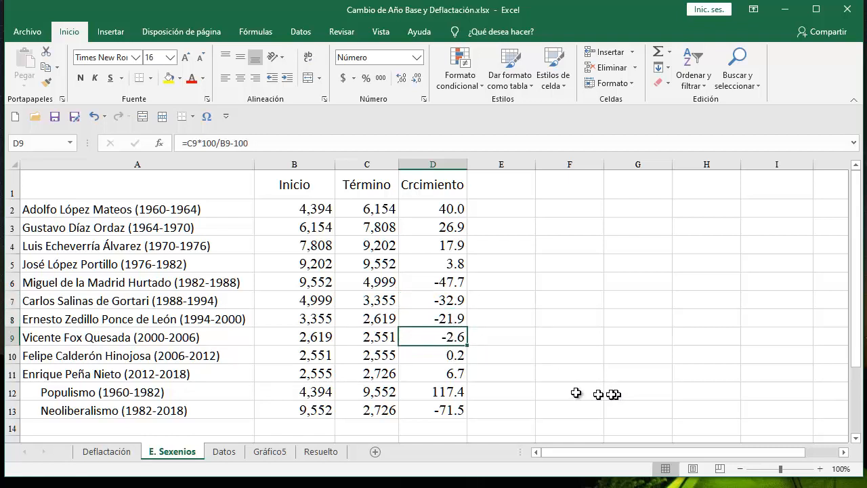
click(445, 357)
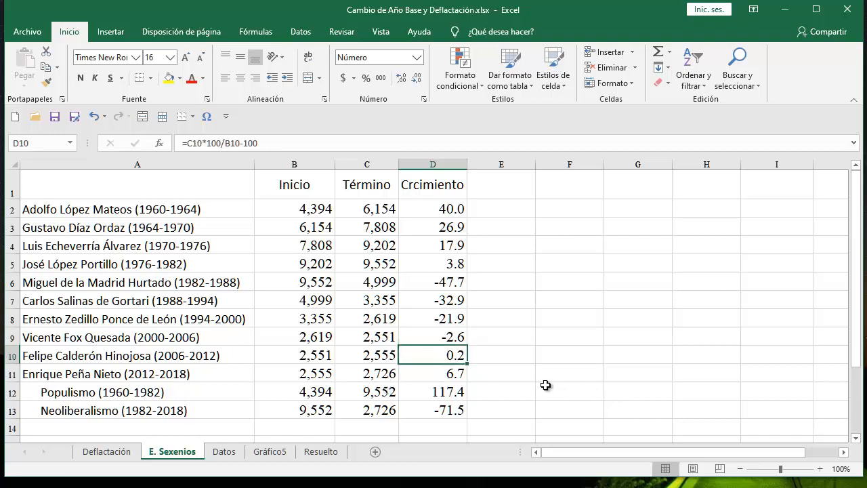
click(447, 374)
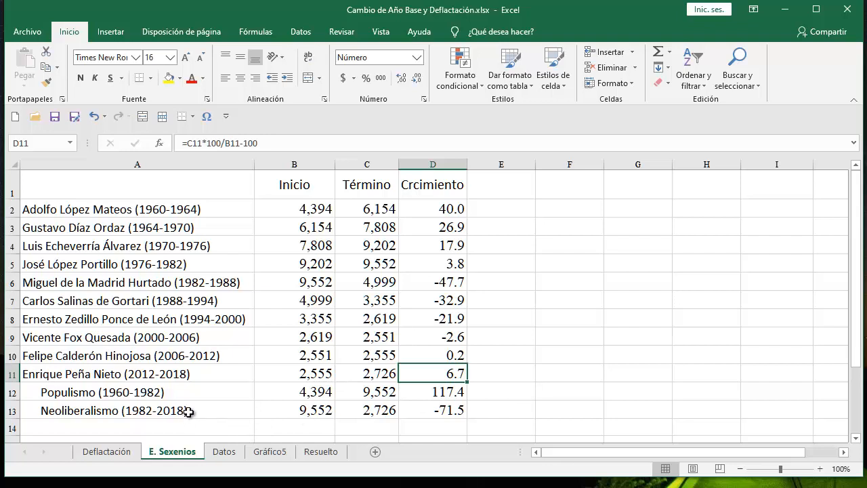
- Compare the wage figures of the Populismo (1960-1982) and Neoliberalismo (1982-2018) periods in rows 12 and 13
click(94, 392)
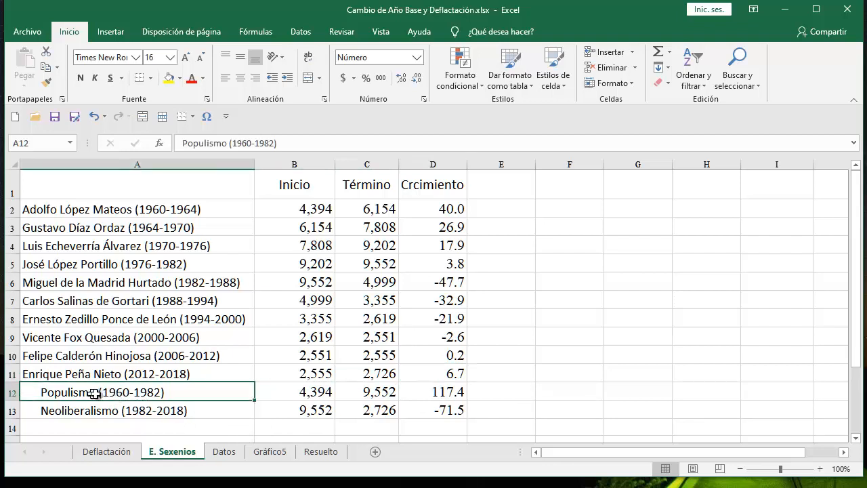
drag(95, 393, 425, 396)
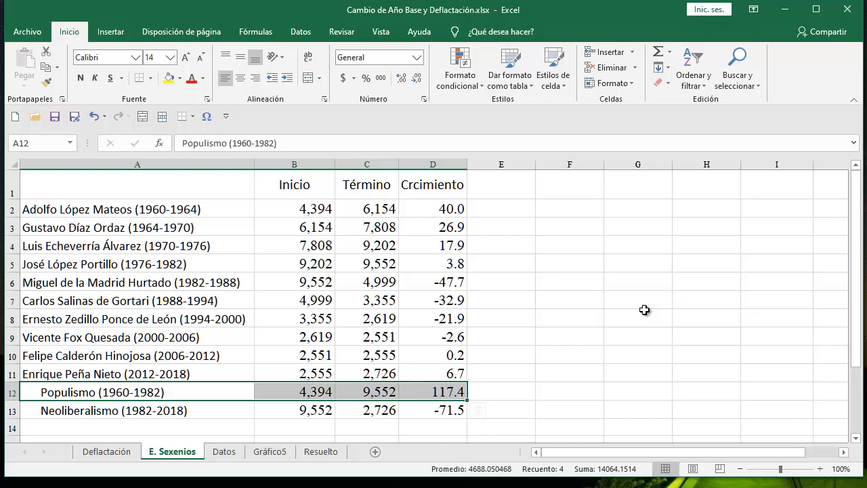
click(197, 411)
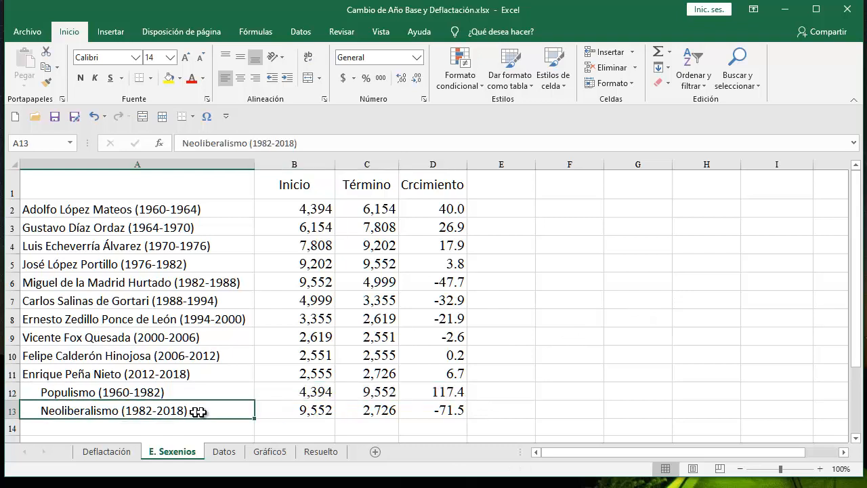
drag(197, 412, 454, 411)
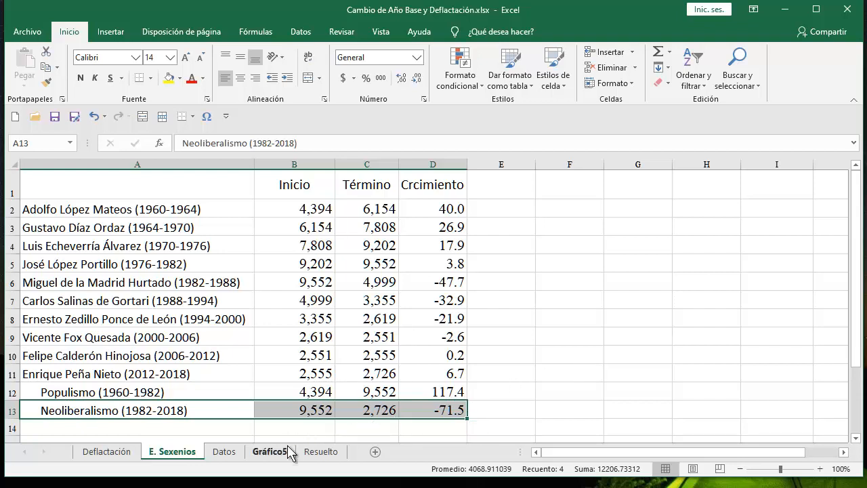
click(184, 412)
click(453, 408)
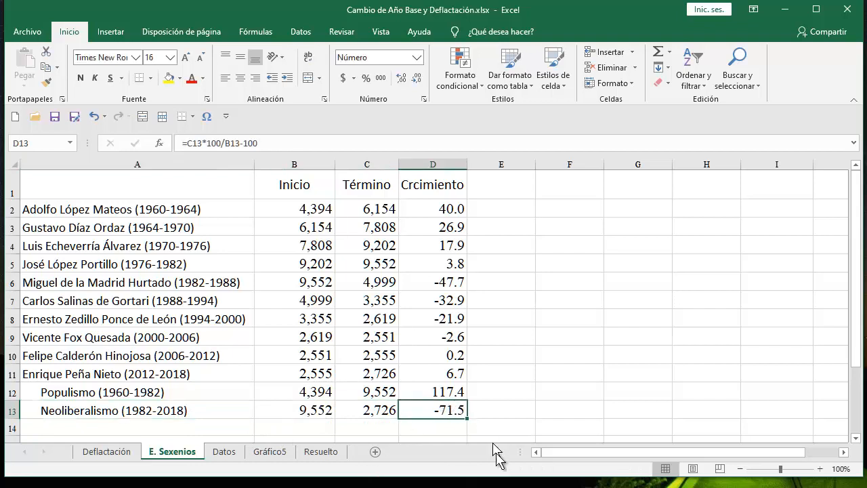